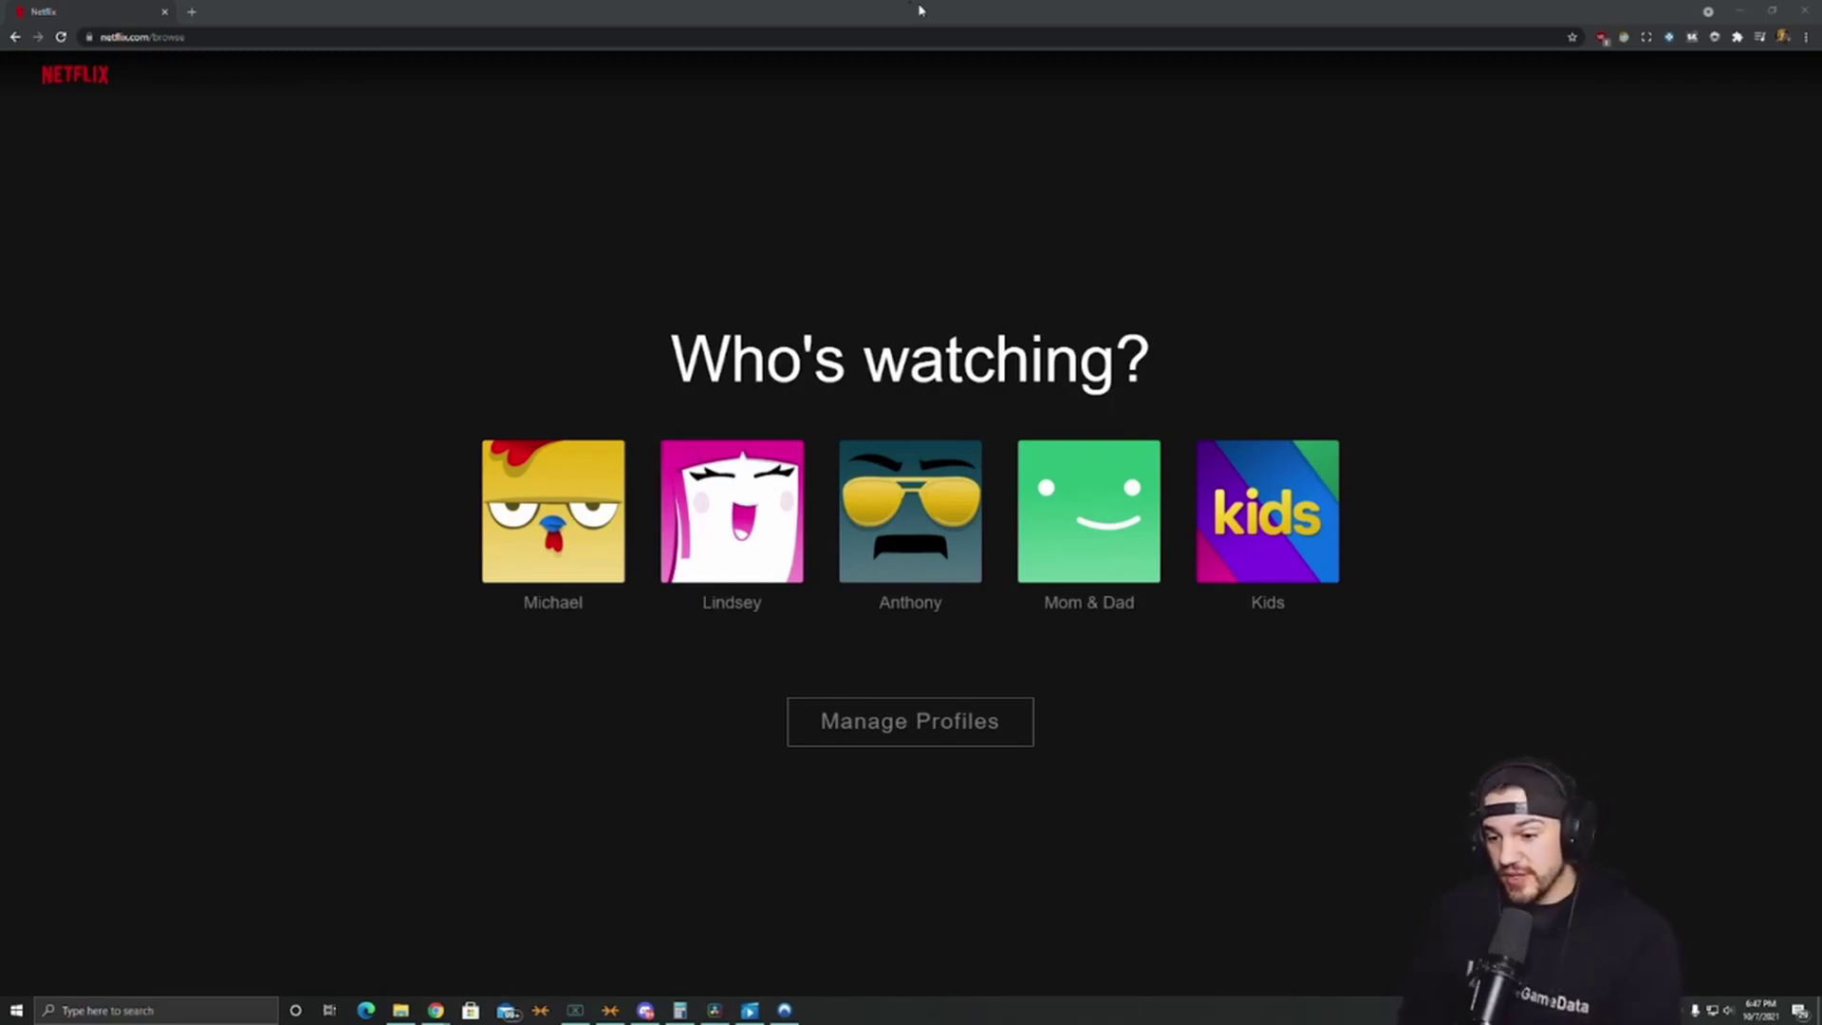
Switch to NordVPN and connect to the United Kingdom server on the map
left_click(919, 10)
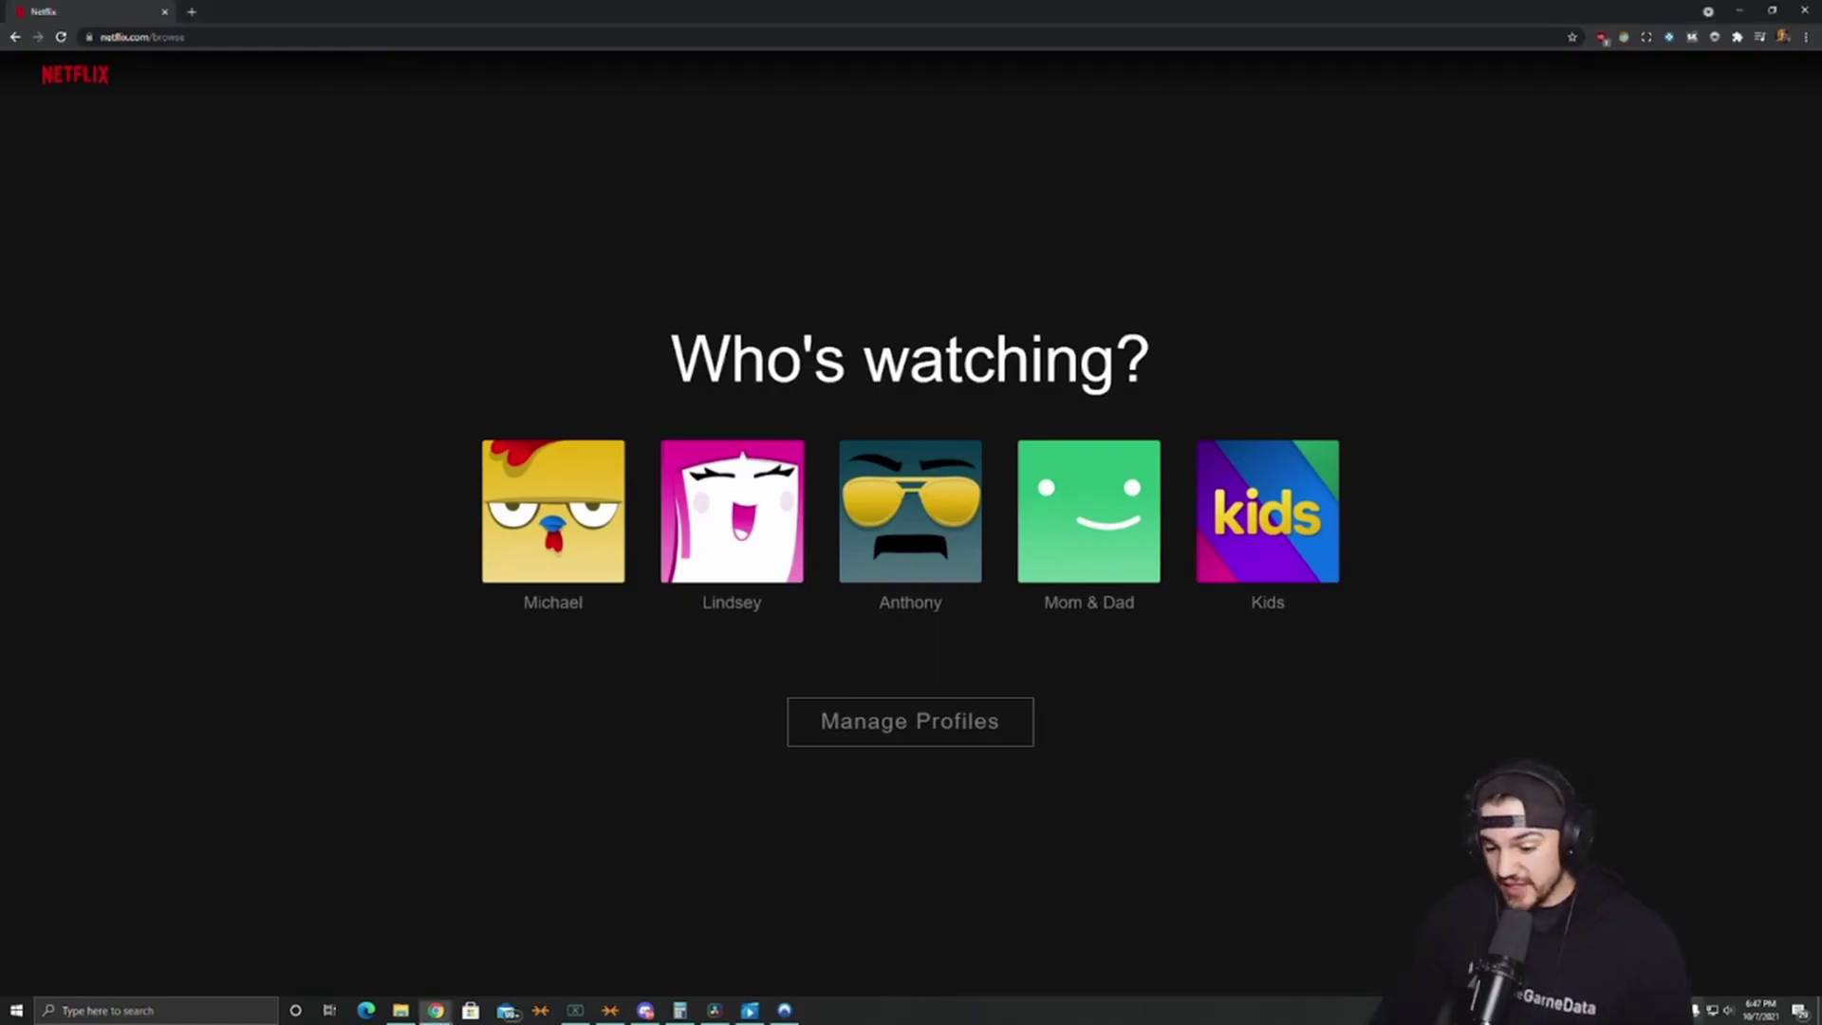
left_click(784, 1009)
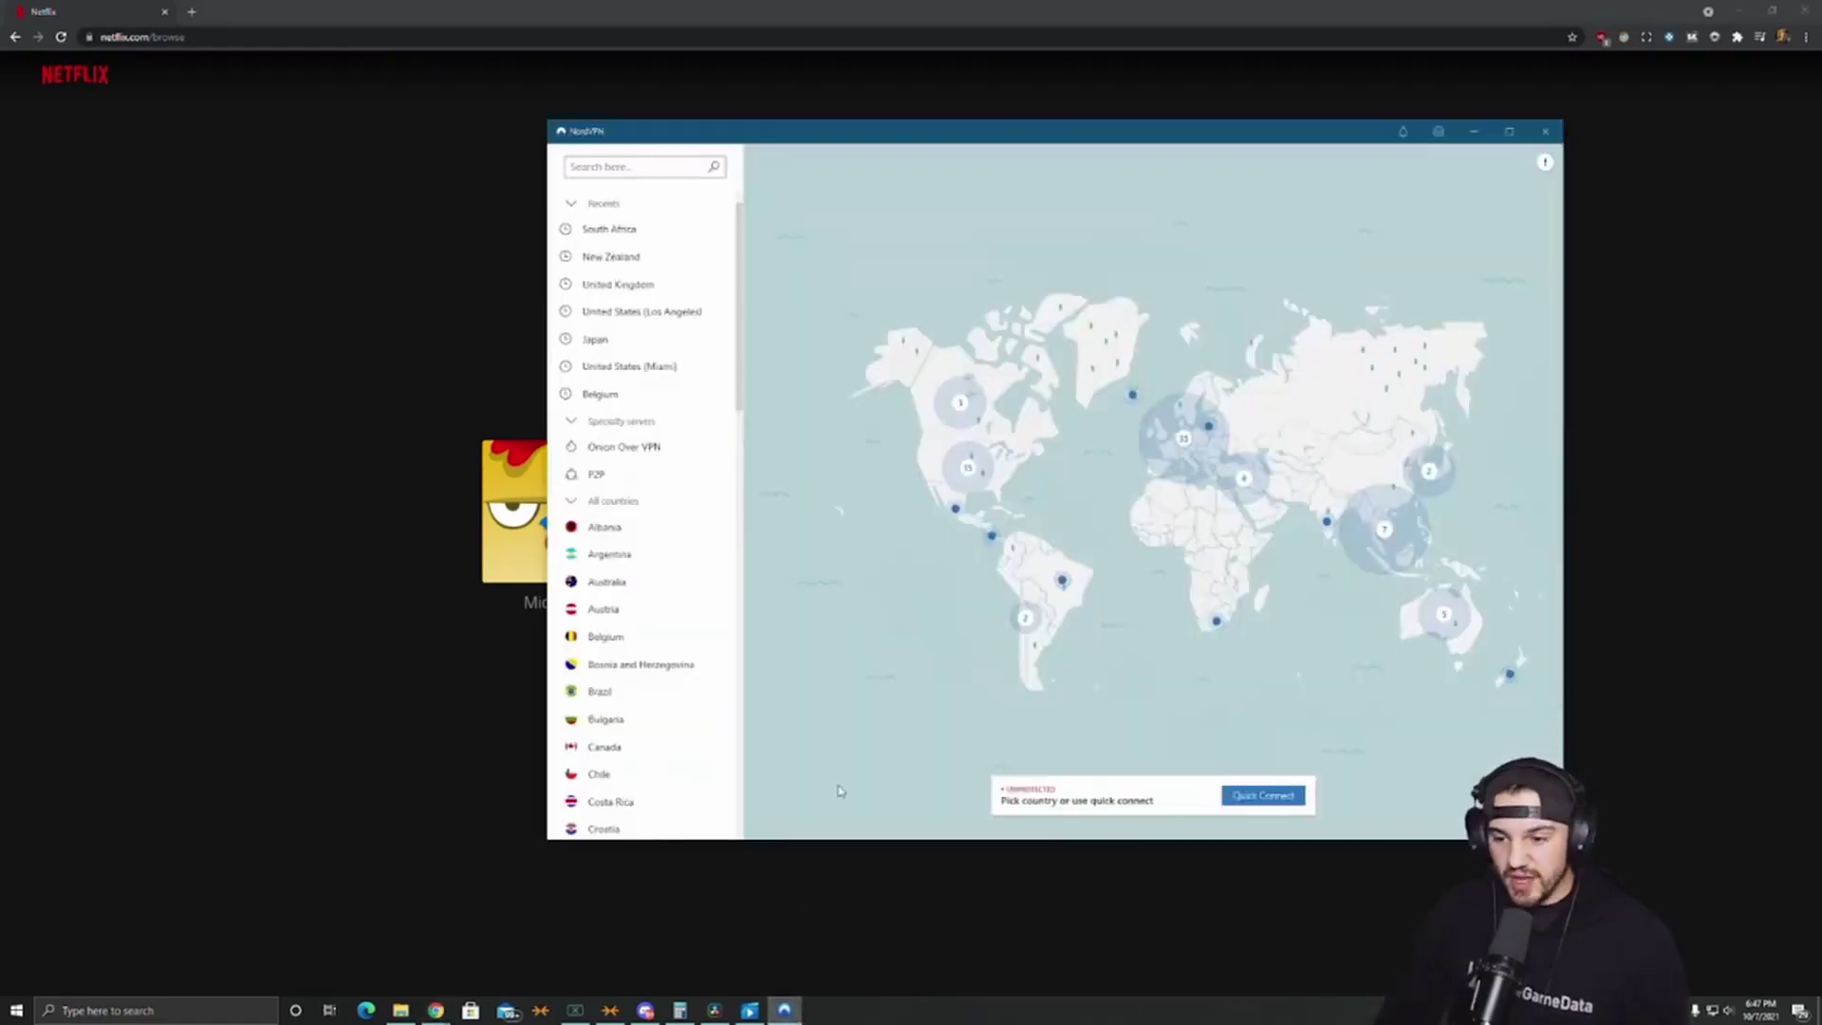
left_click(1157, 430)
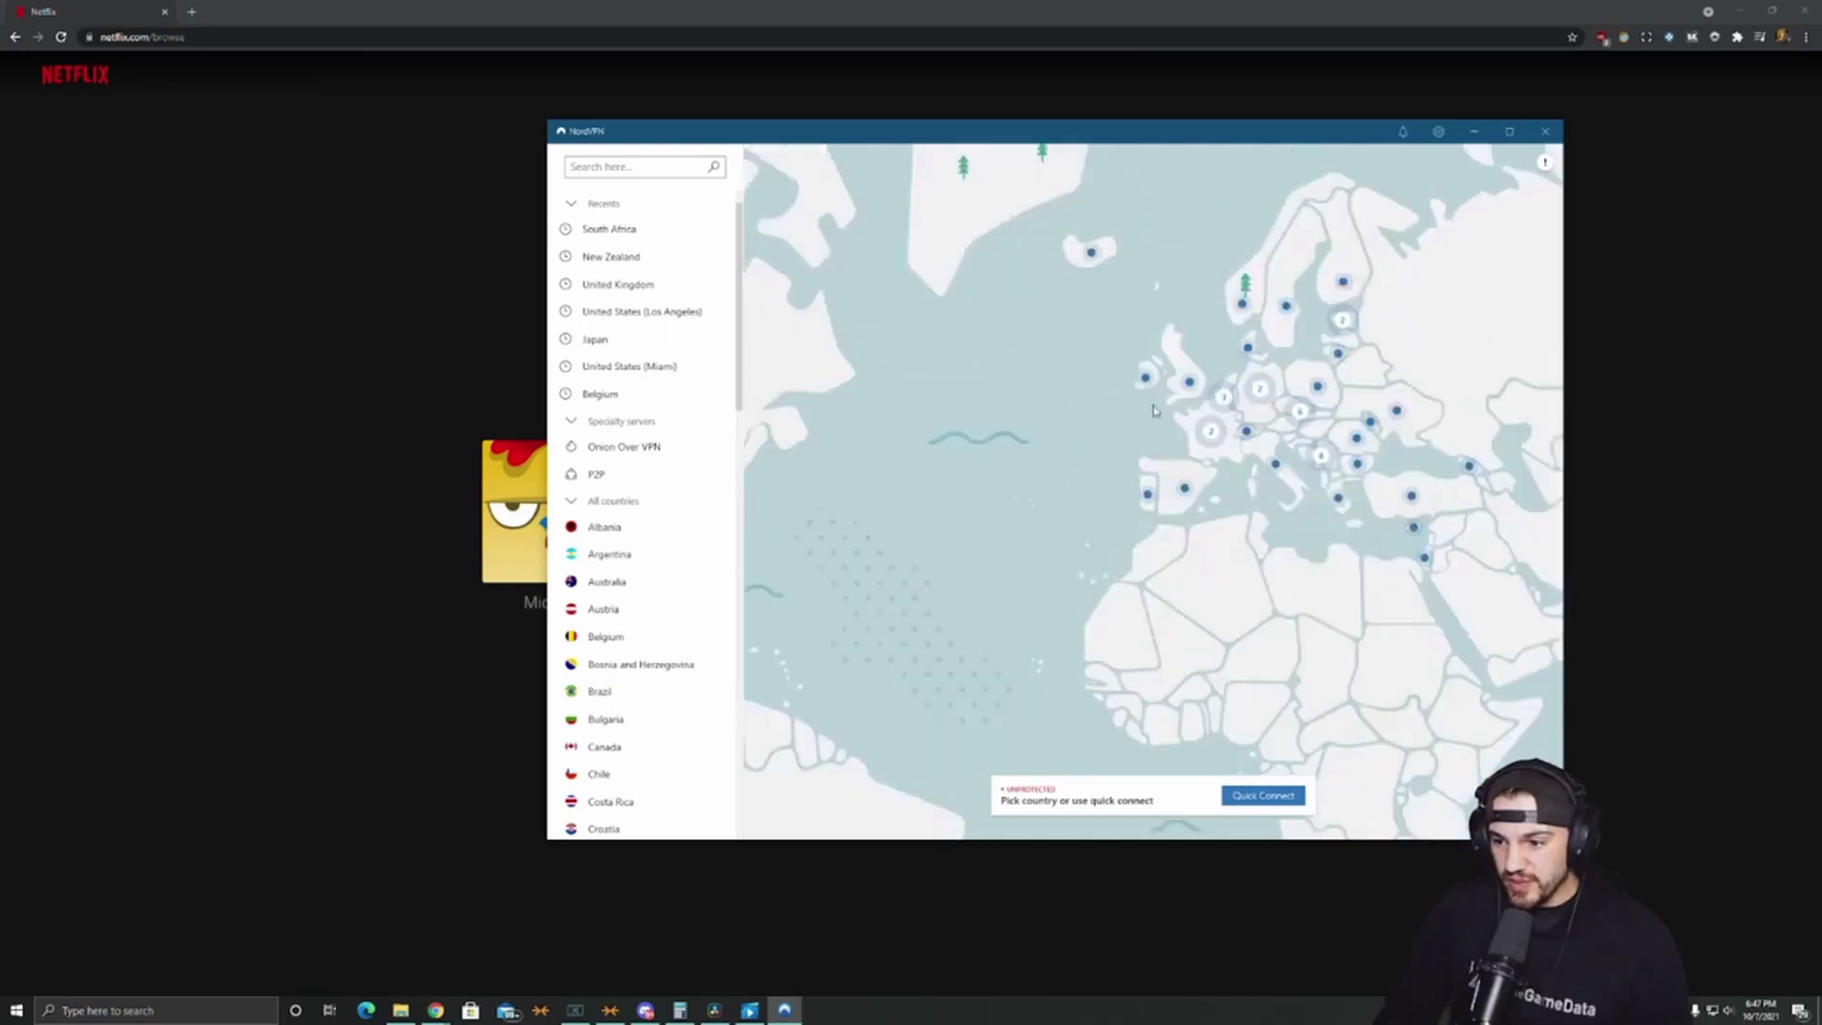
left_click(1179, 425)
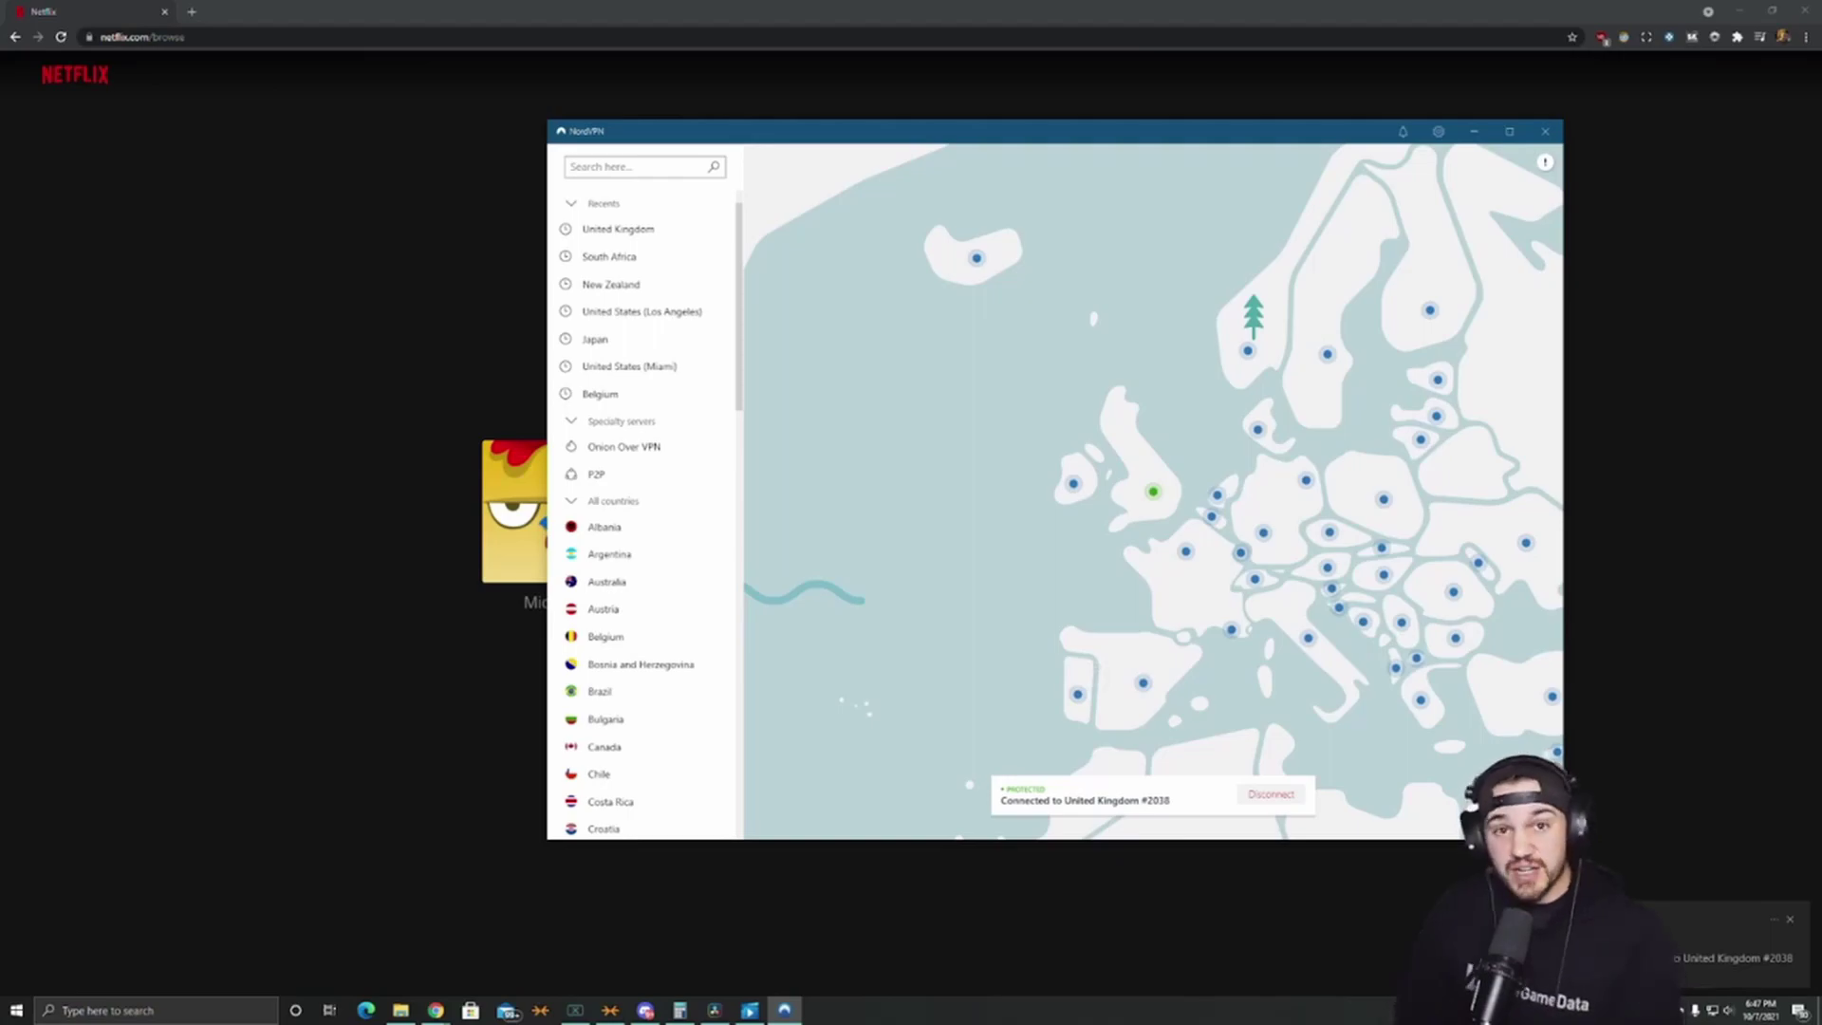
Return to the browser, reload Netflix, open the third profile and browse its Popular on Netflix and Trending Now rows
left_click(256, 710)
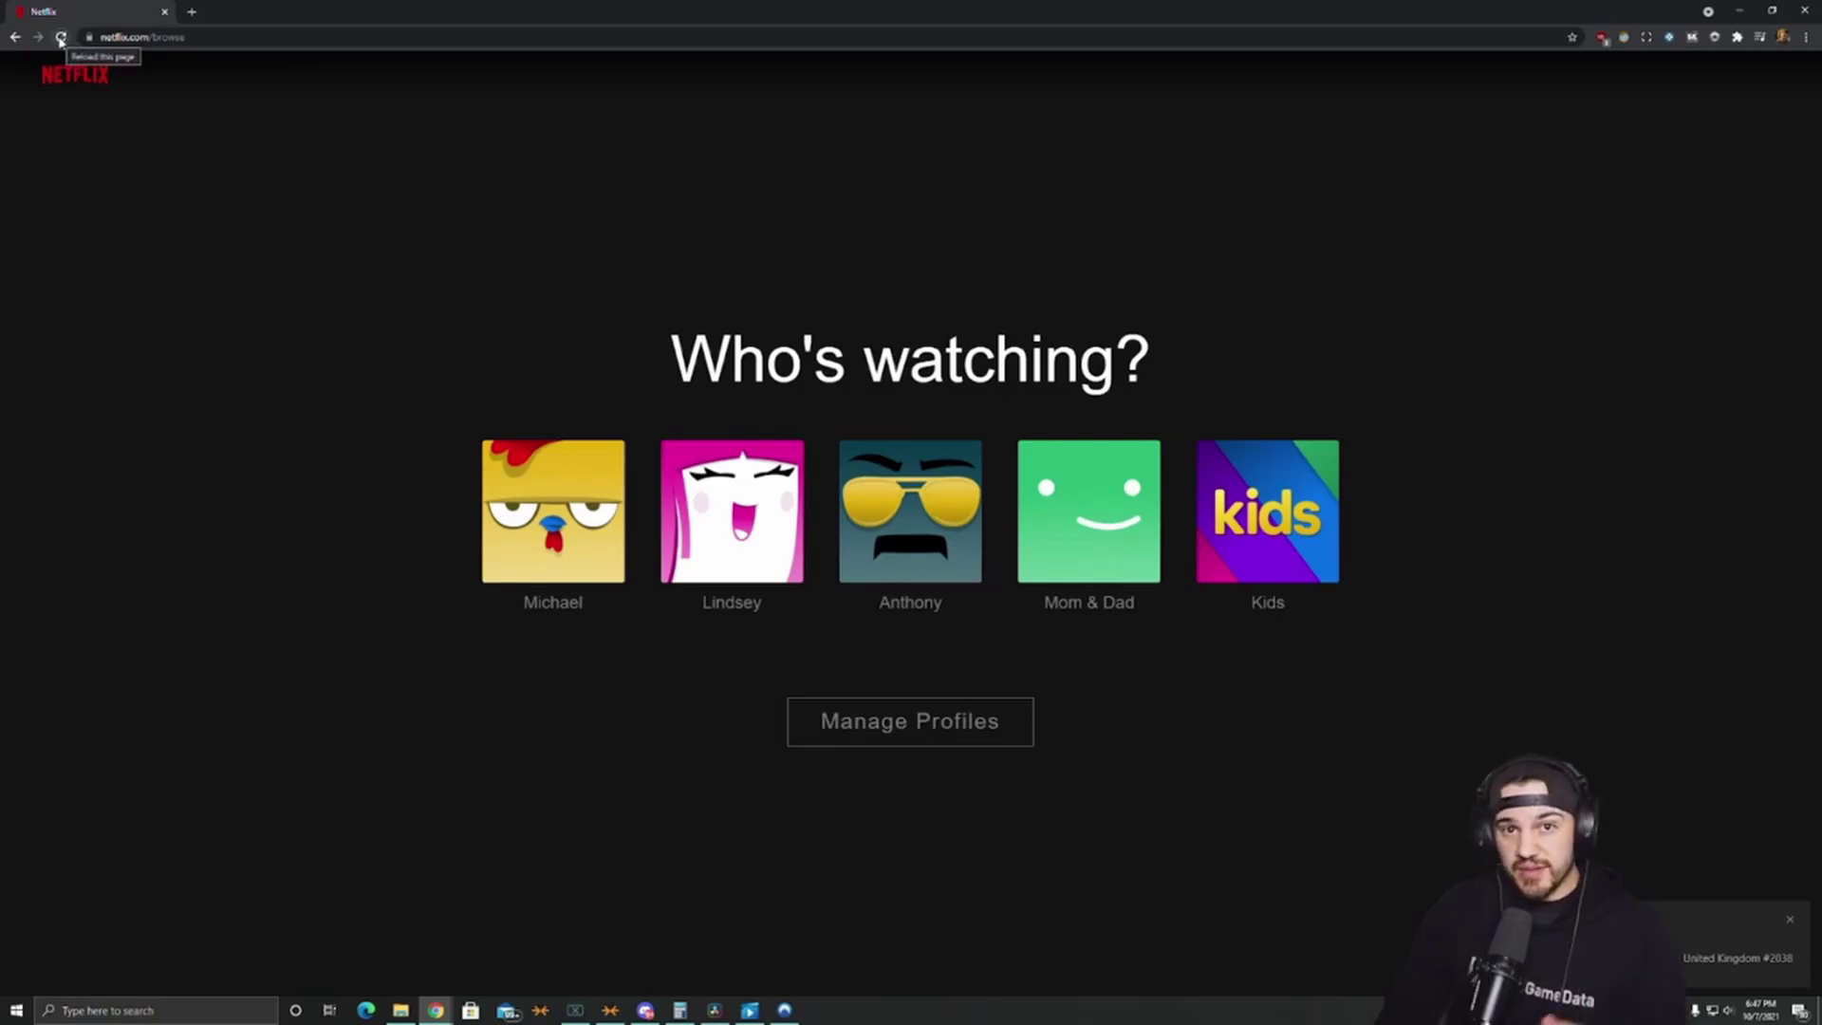
left_click(902, 474)
scroll(427, 617, "down", 4)
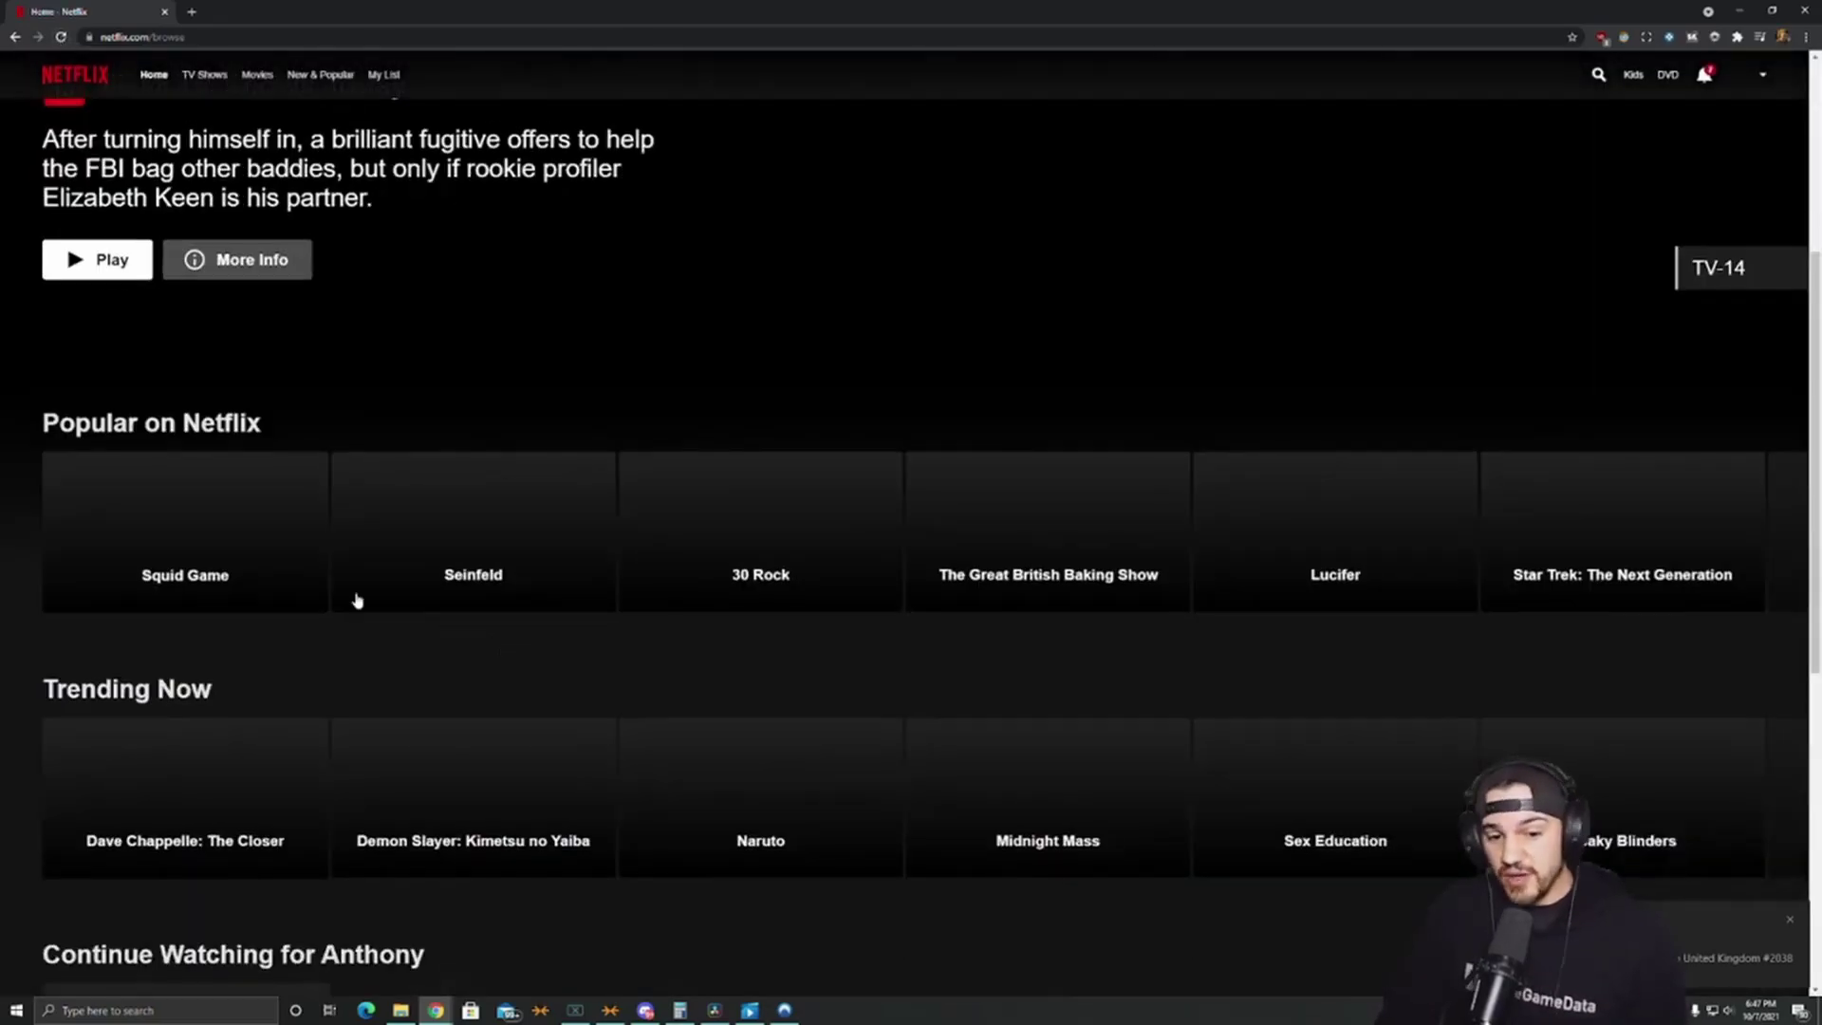
mouse_move(339, 598)
scroll(332, 616, "down", 2)
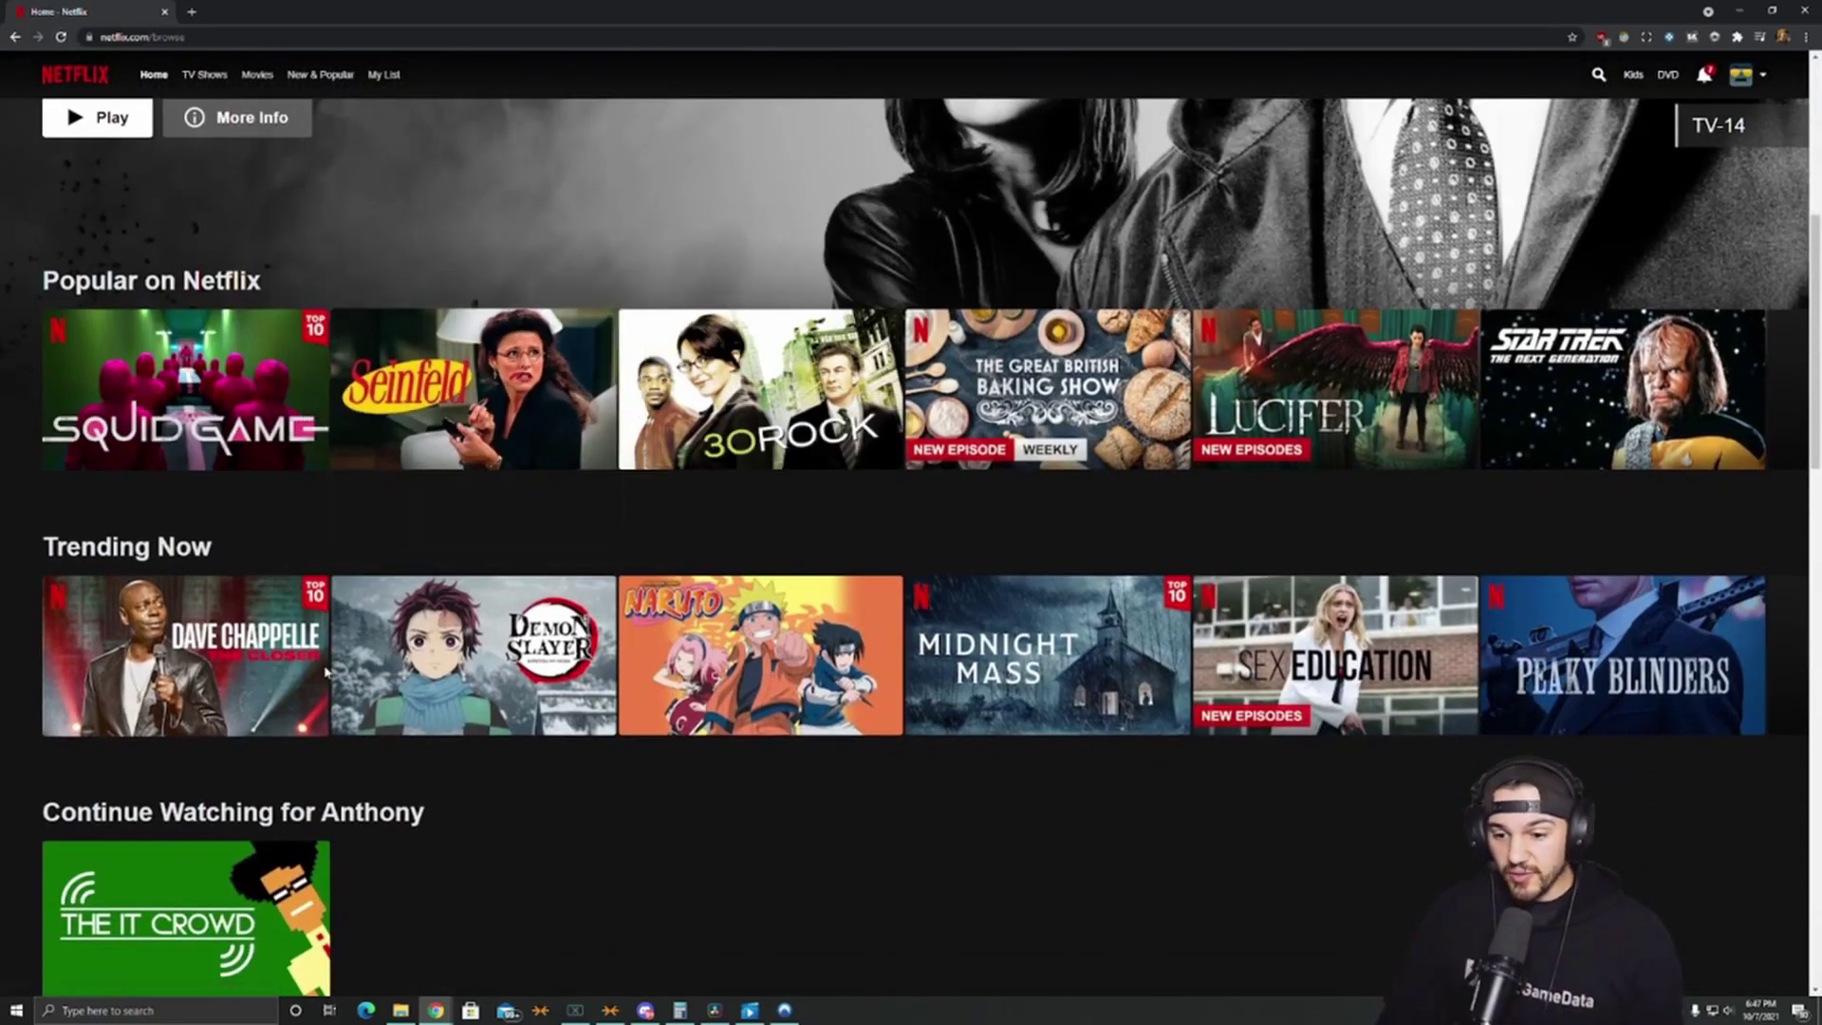
mouse_move(326, 674)
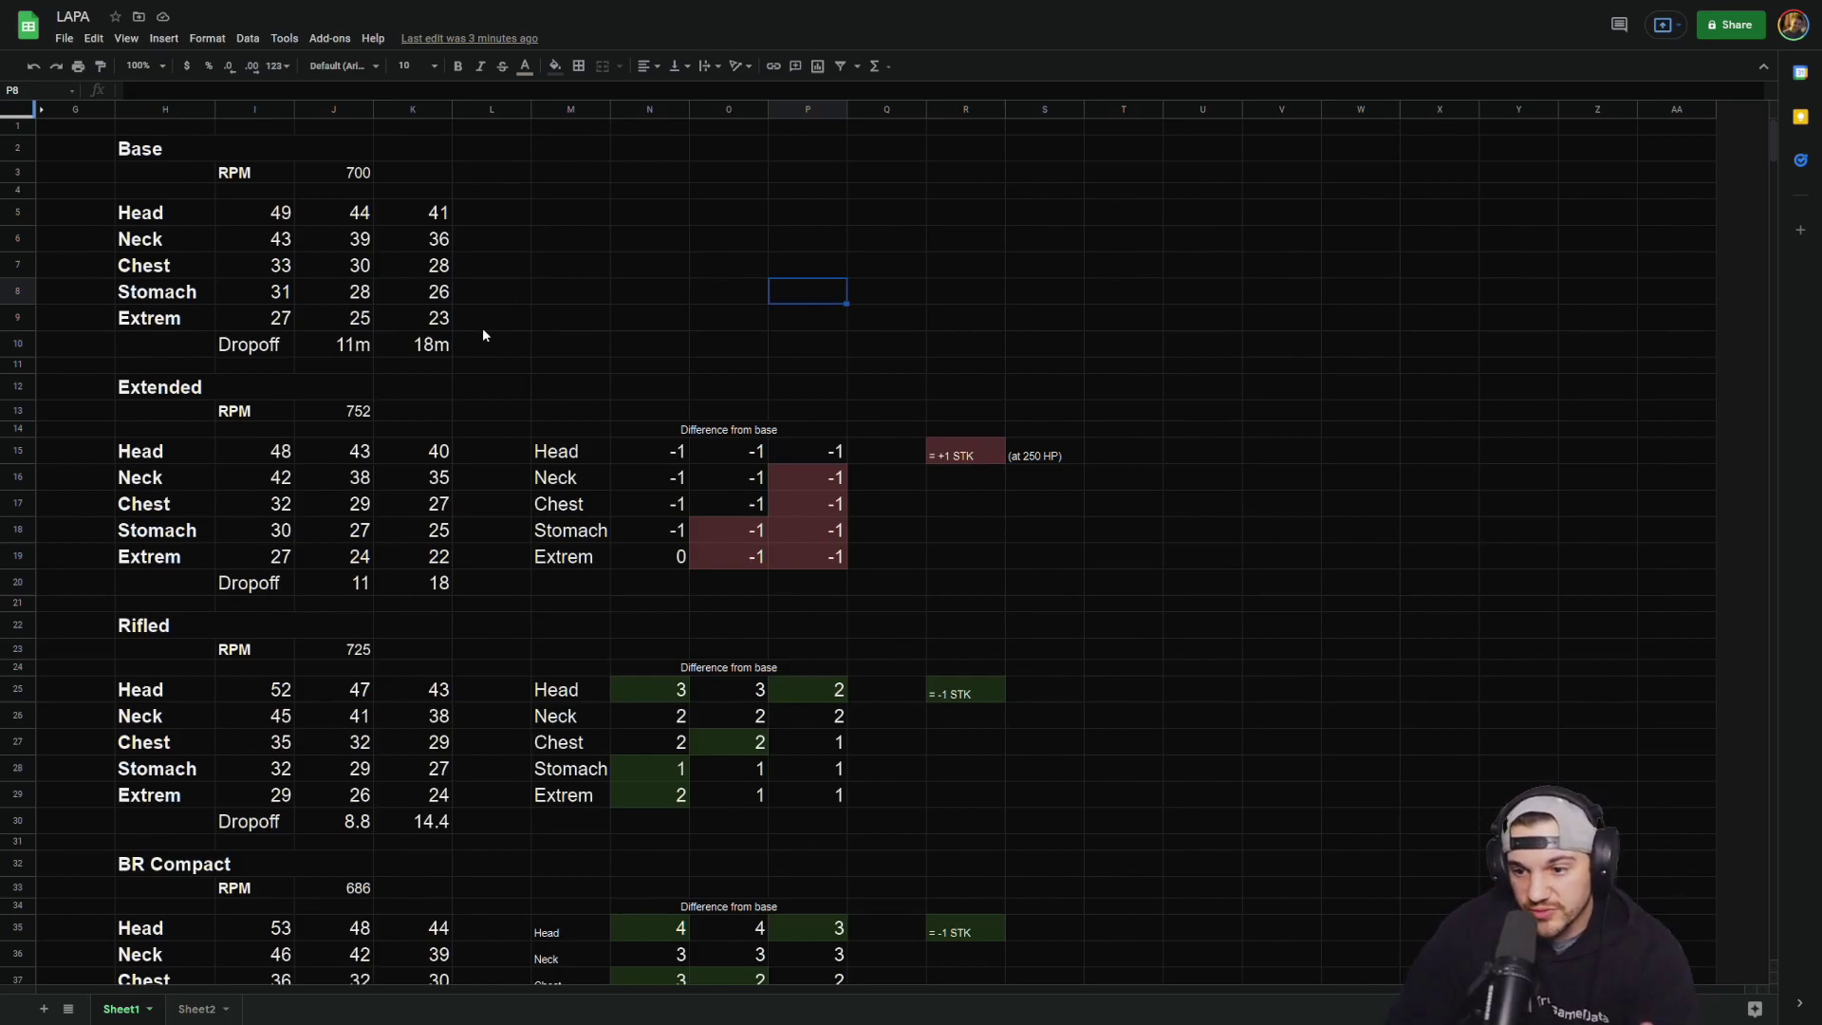
Examine the Base section's RPM, its close-range head and neck damage, and its first dropoff distance in the LAPA sheet
left_click(555, 316)
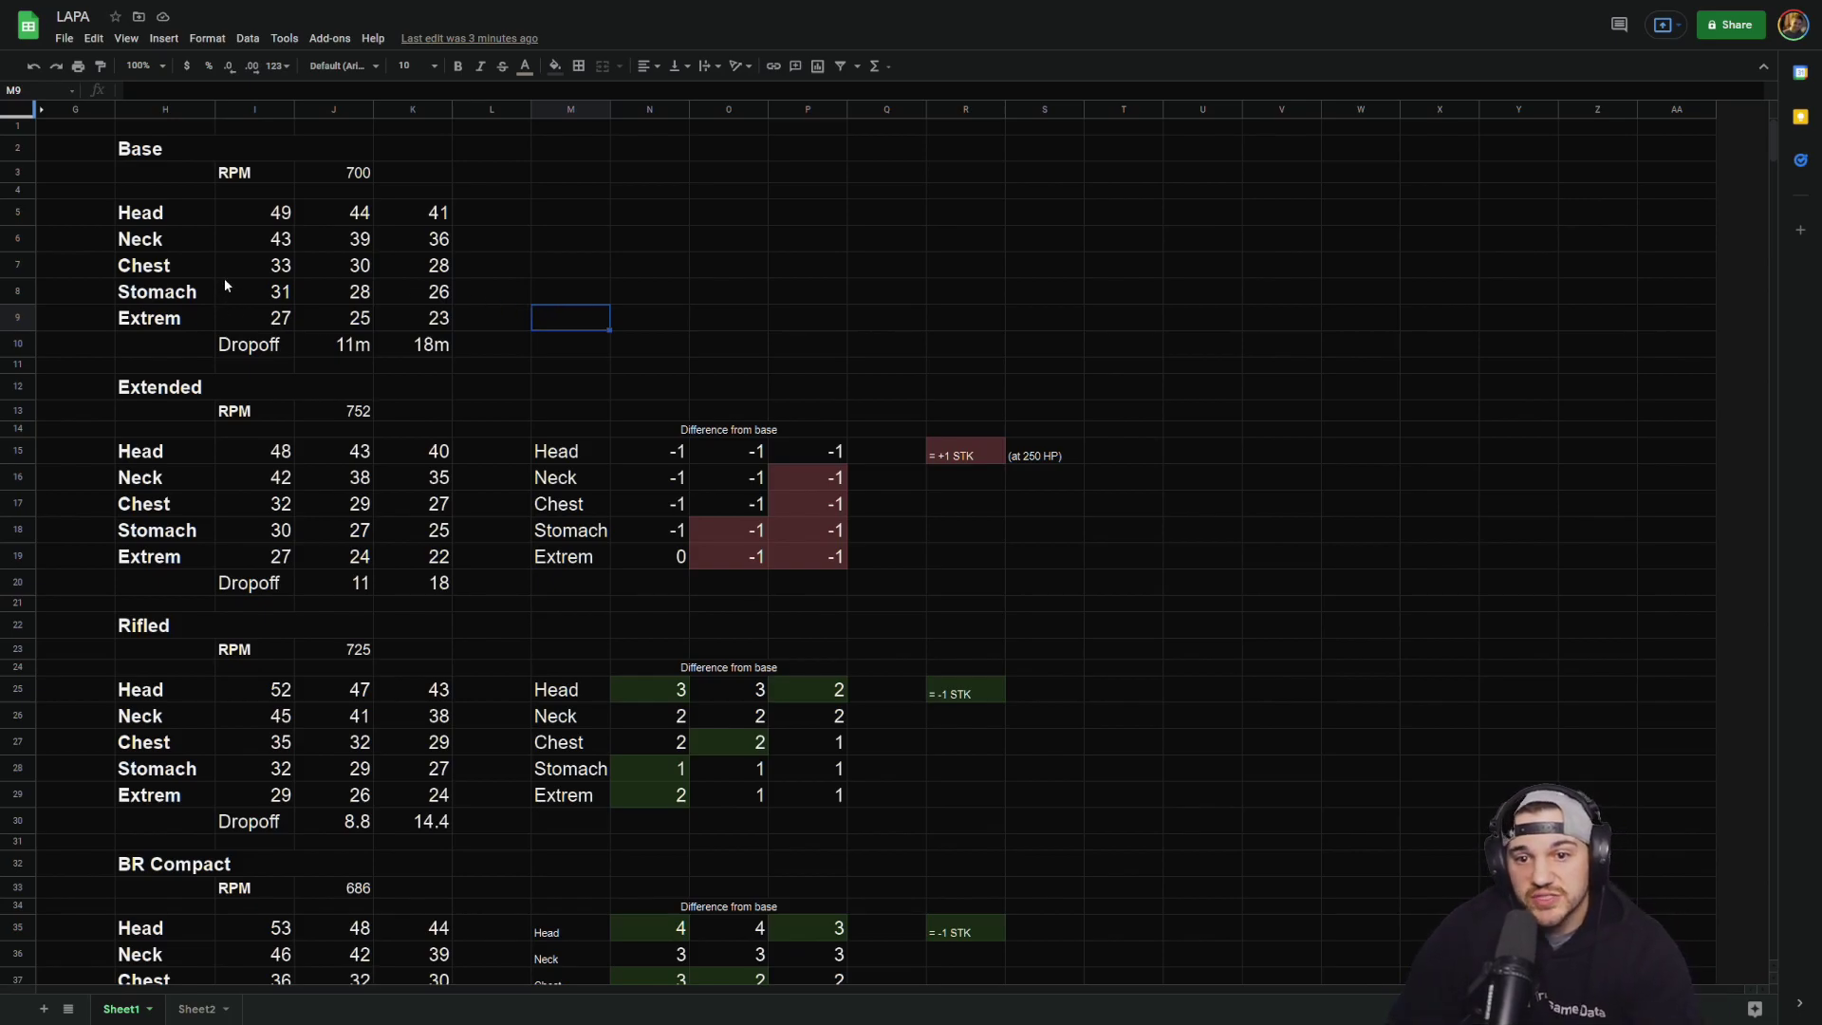
left_click(244, 176)
left_click(351, 180)
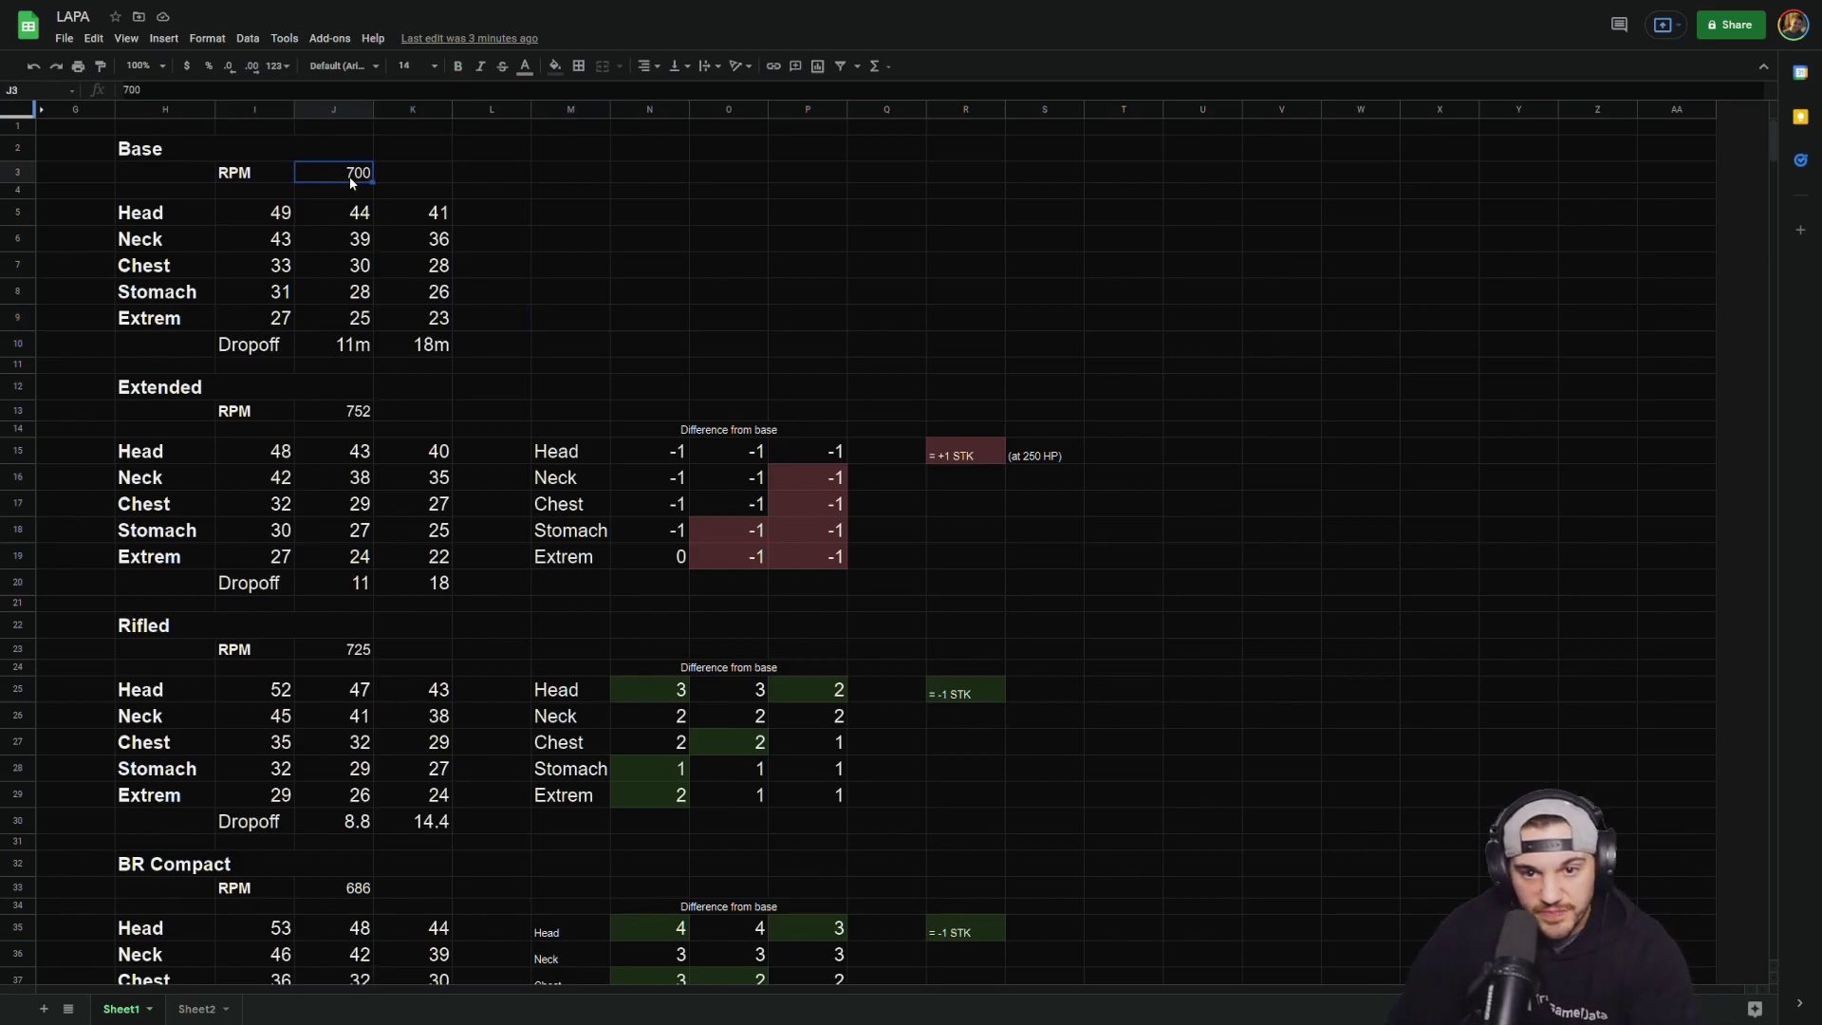
mouse_move(285, 215)
left_mouse_down()
mouse_move(276, 322)
mouse_move(278, 228)
left_mouse_up()
left_click(275, 239)
left_click(258, 220)
left_click(271, 245)
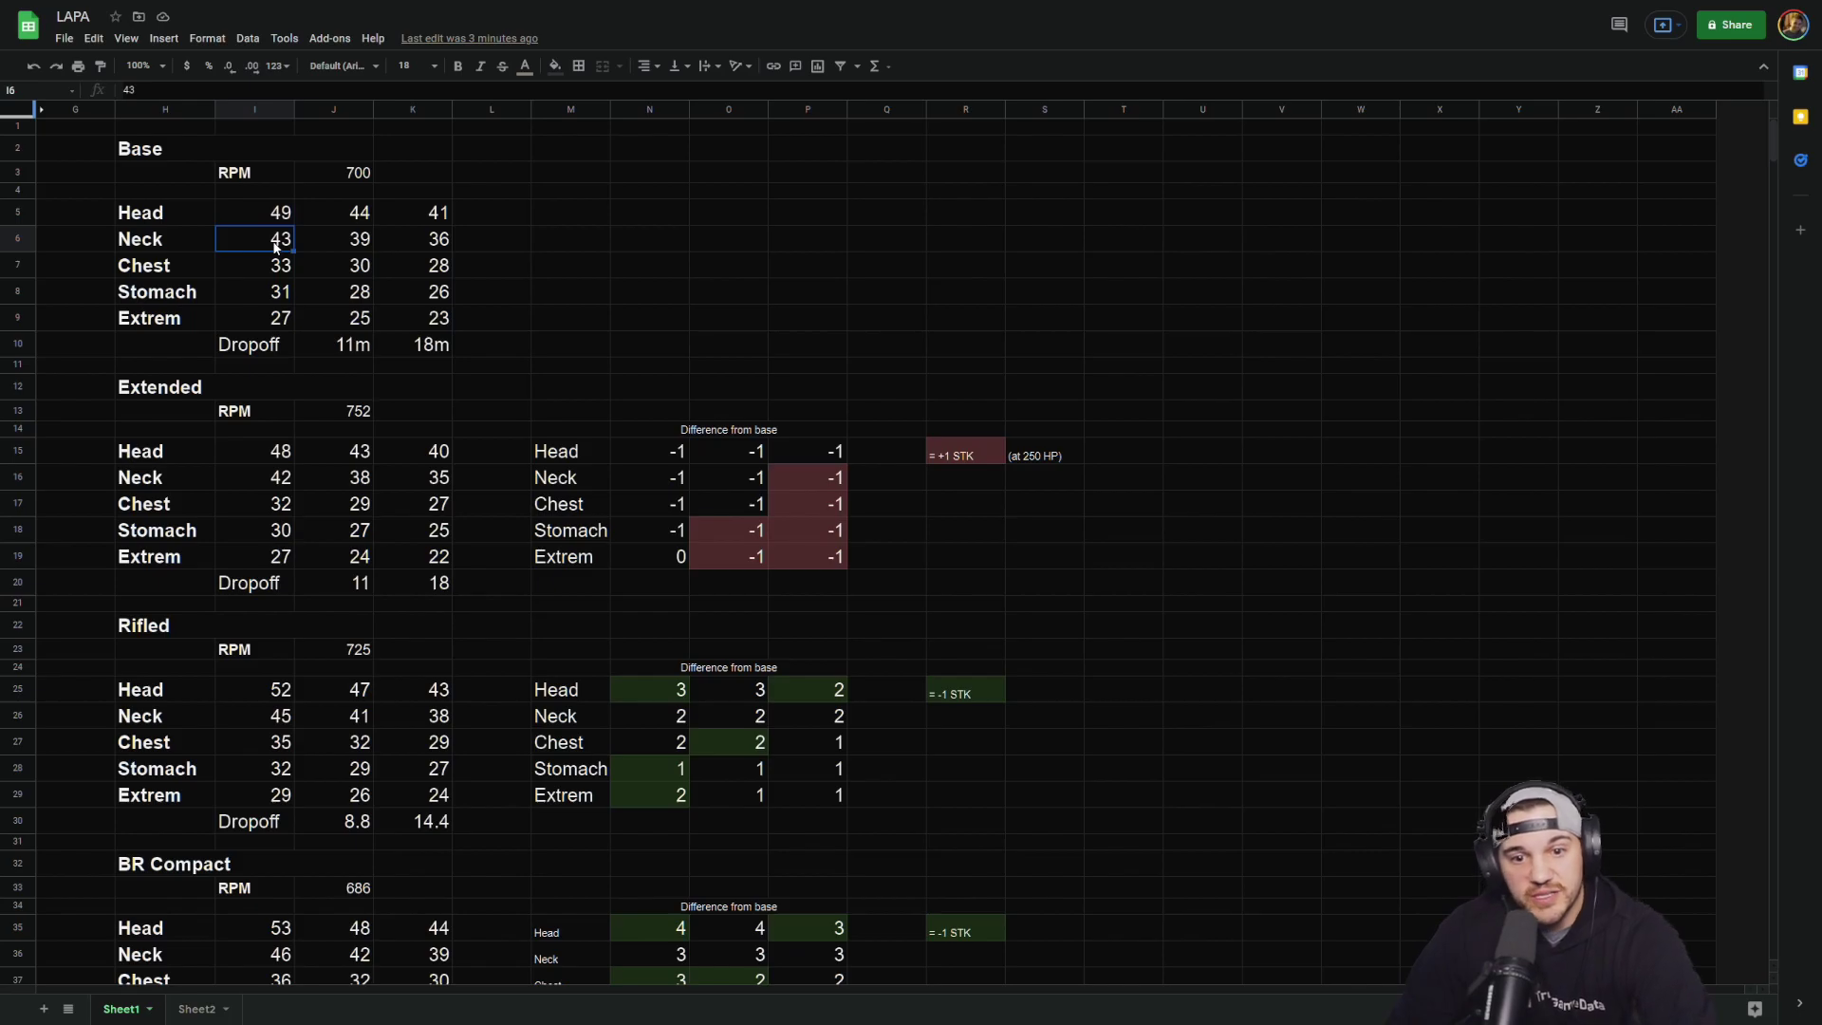
left_click(336, 343)
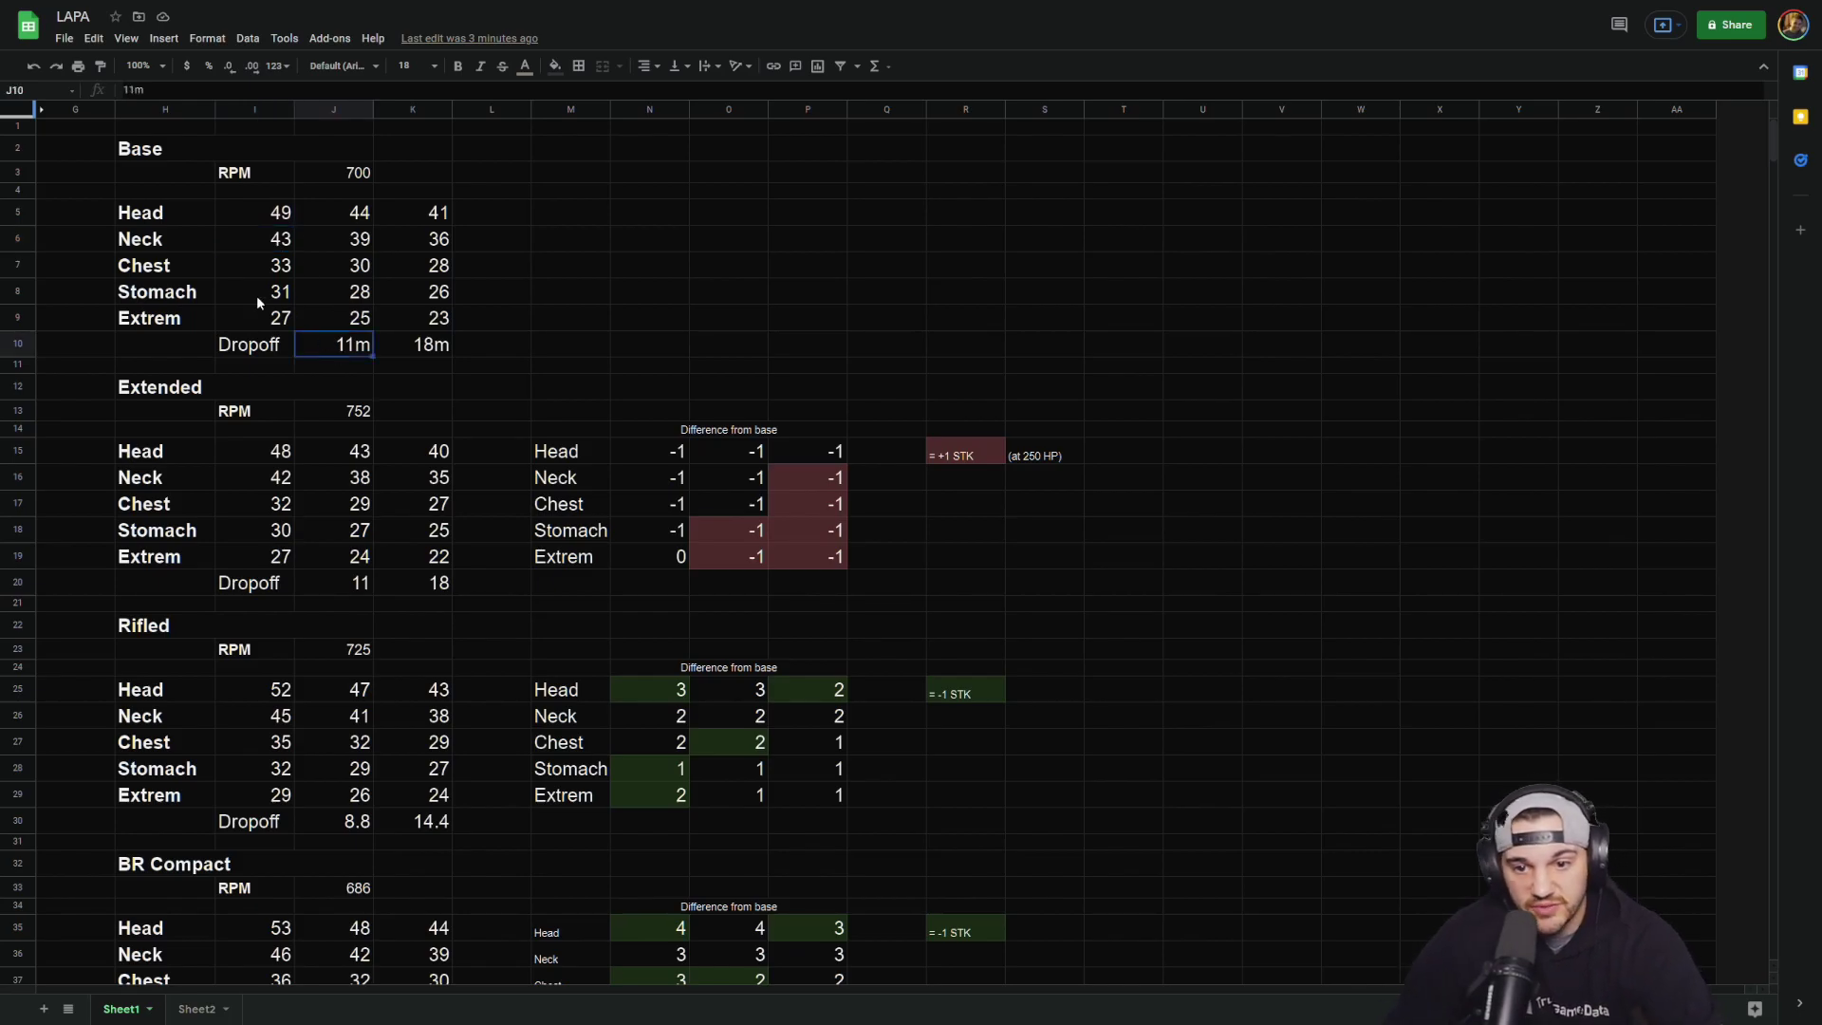
Review the Base section's close-range damage column from head to extremities, cell by cell
left_click(260, 267)
left_click(260, 290)
left_click(259, 317)
left_click_drag(266, 219, 265, 329)
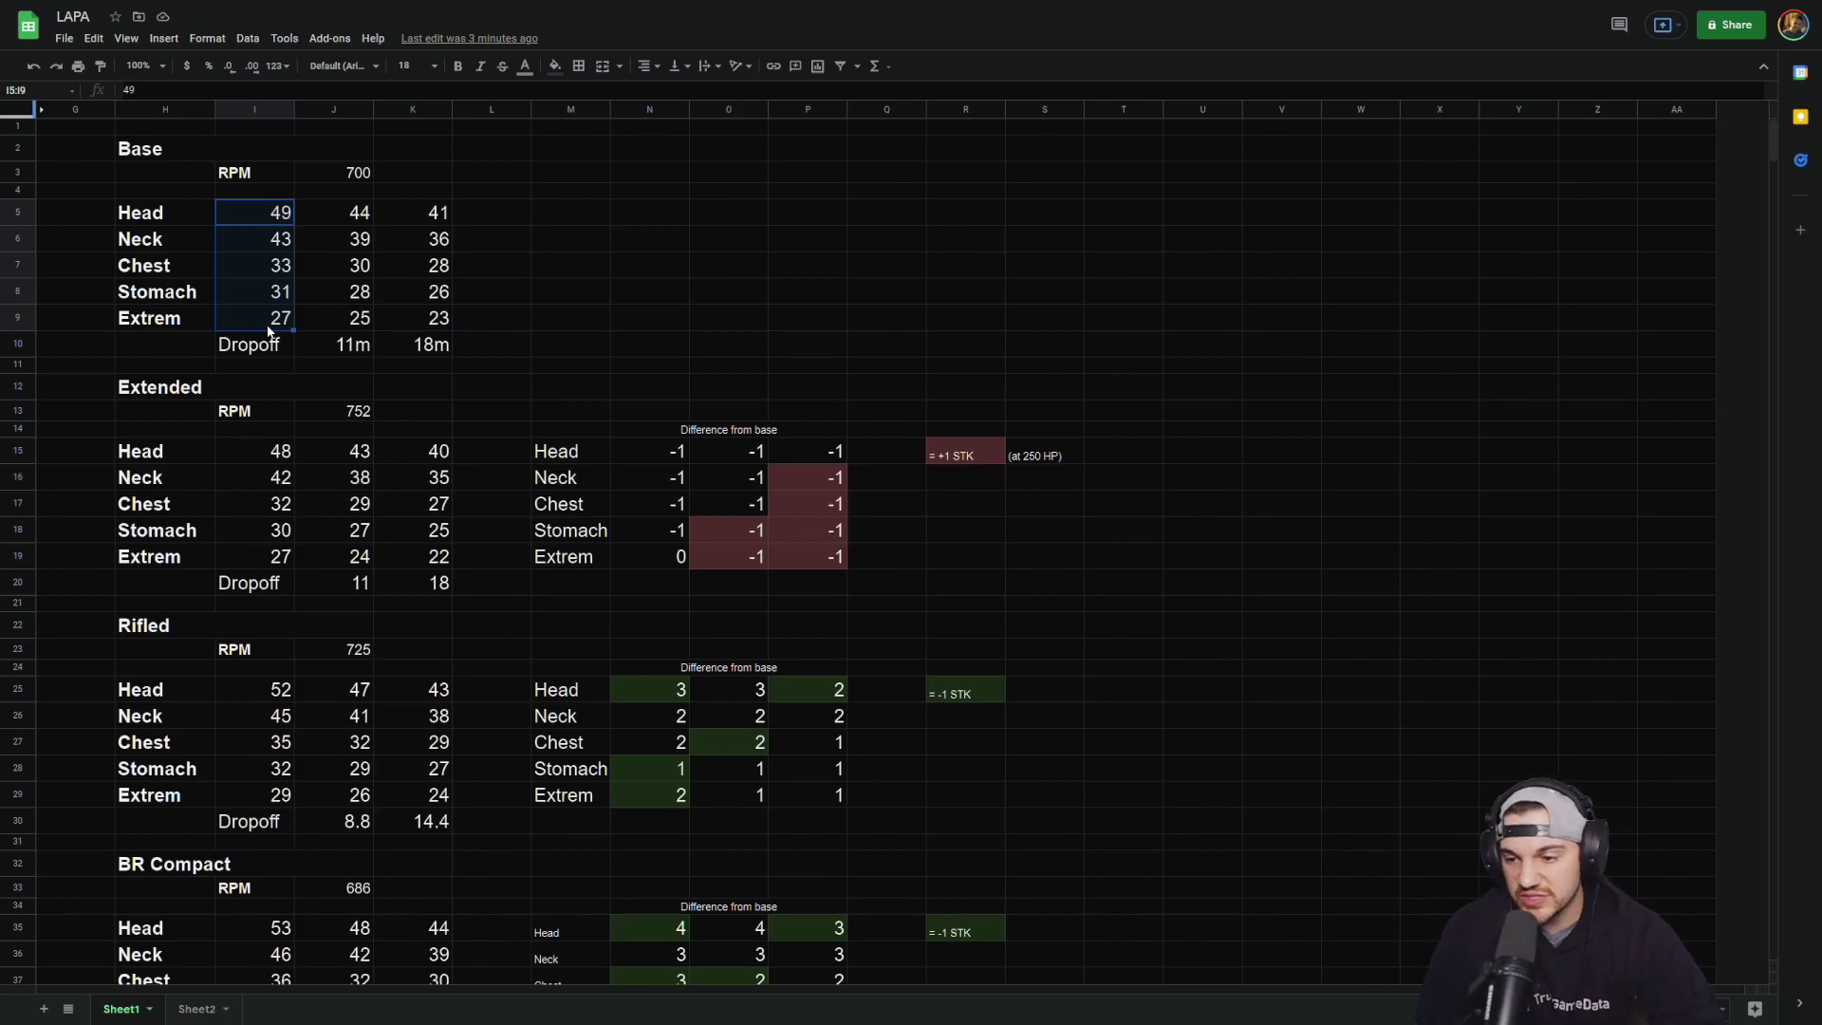
left_click(269, 271)
left_click(264, 240)
left_click(271, 267)
left_click(272, 294)
left_click(274, 318)
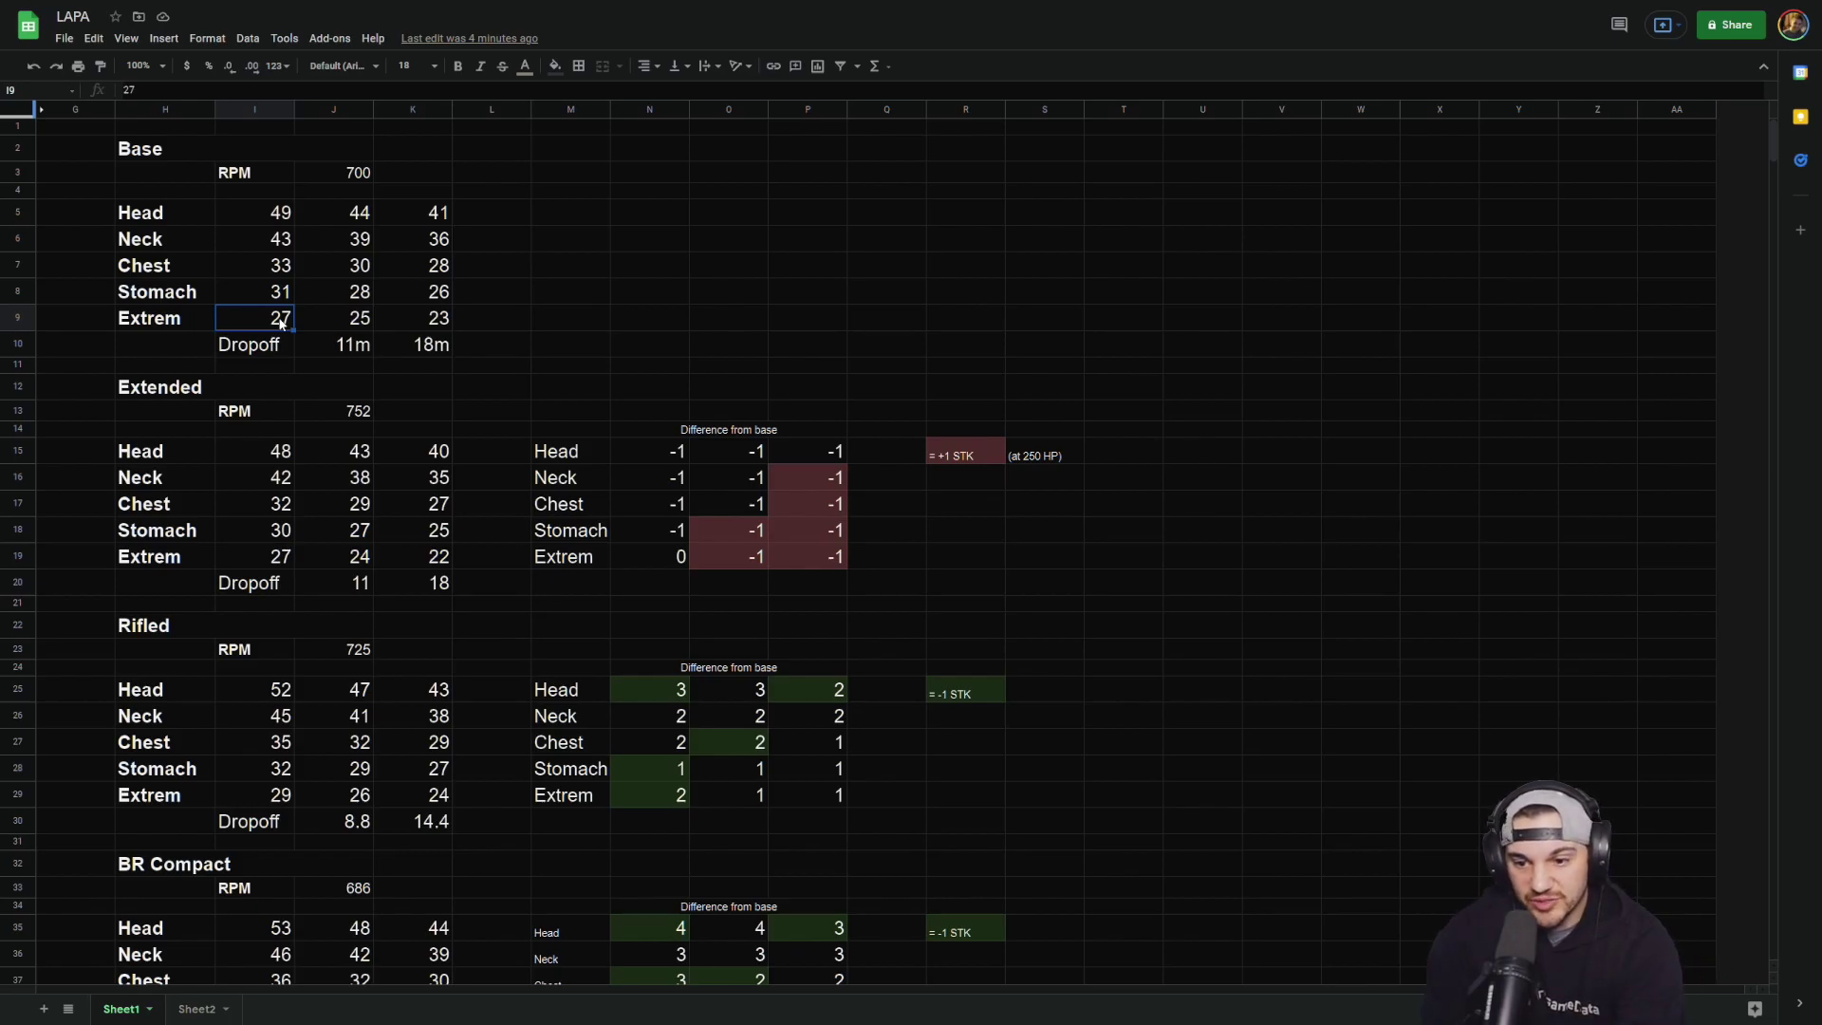
Compare the Extended barrel's RPM and damage values with its difference-from-base table
left_click(480, 504)
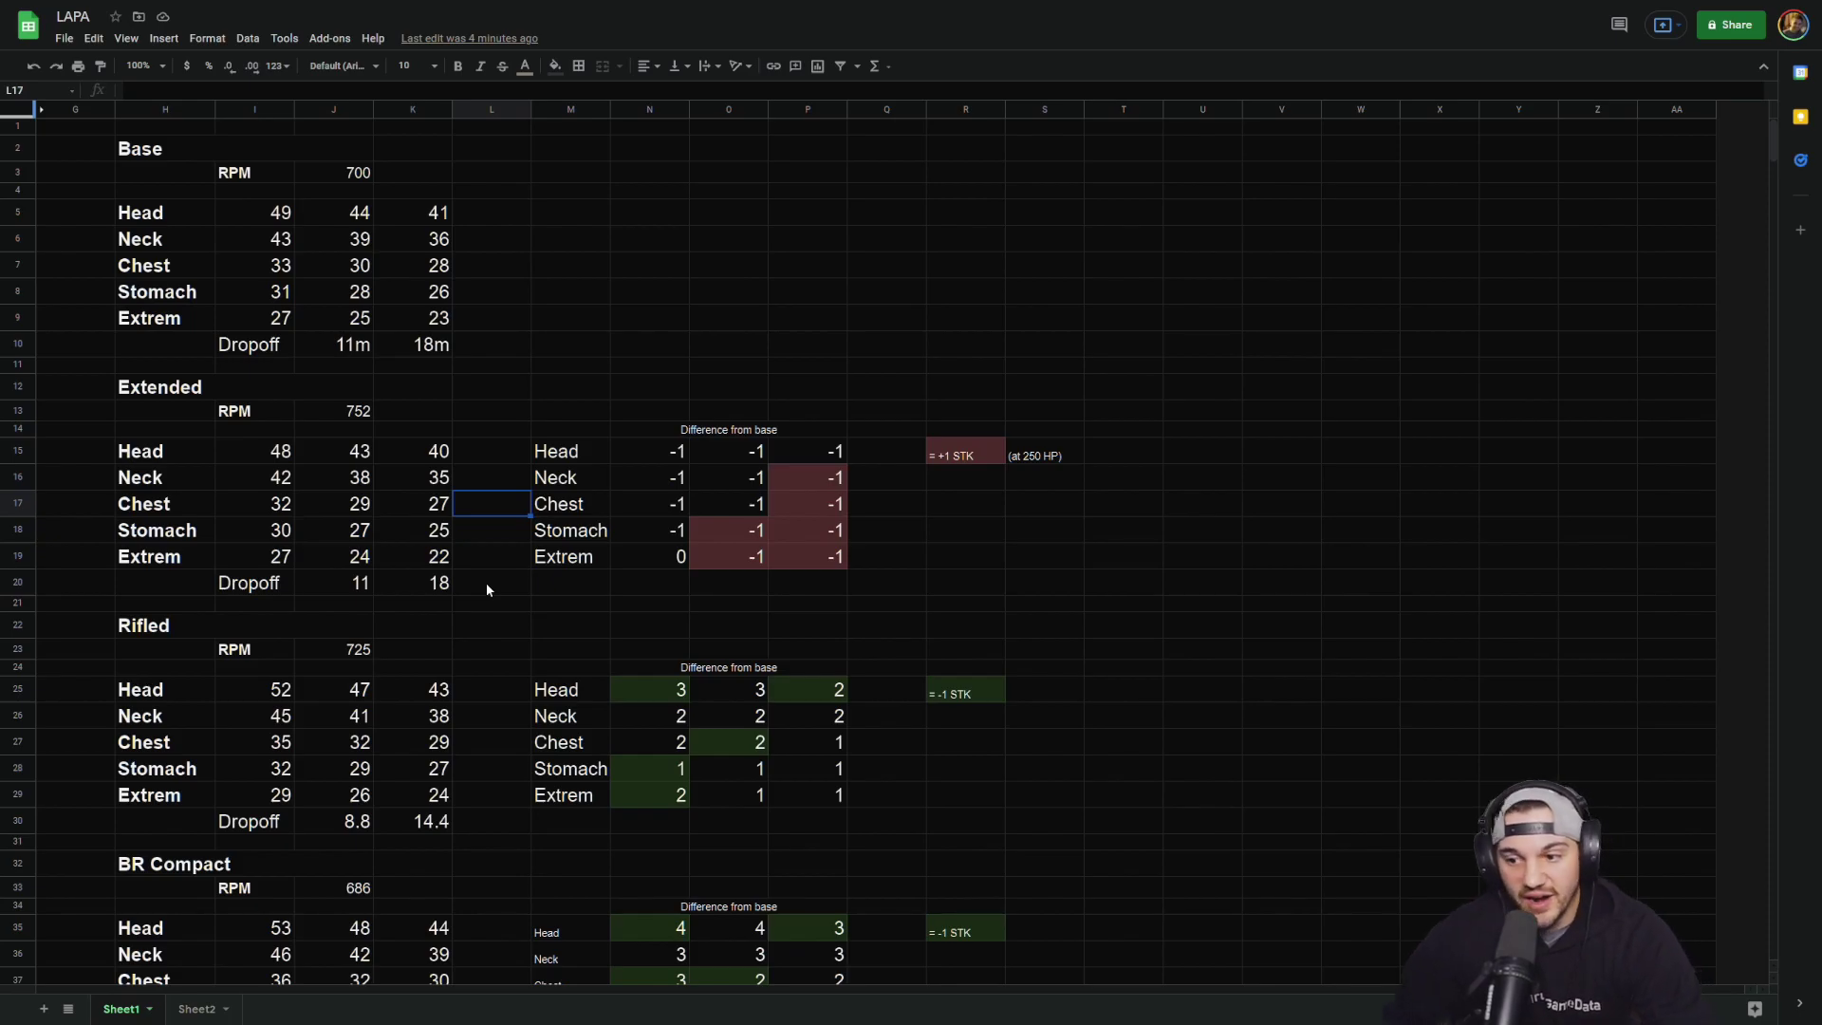
left_click(436, 531)
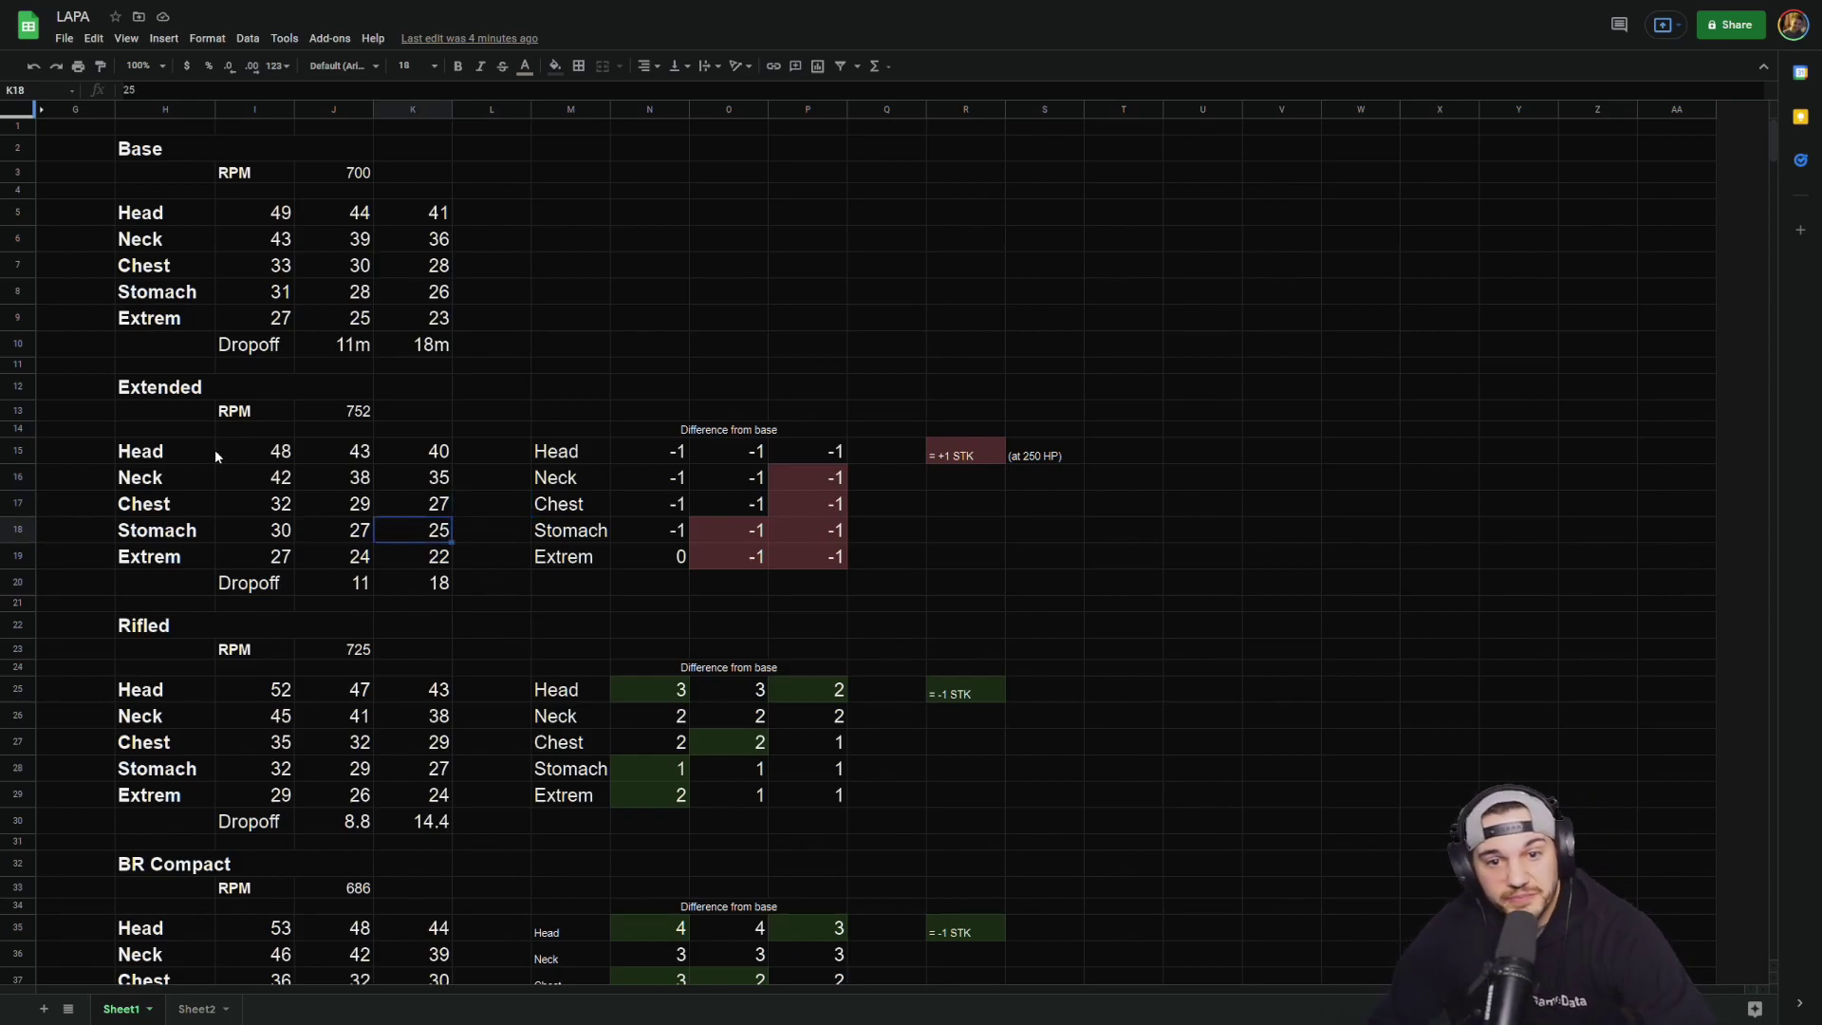
left_click(266, 451)
left_click_drag(675, 459, 814, 522)
left_click(808, 579)
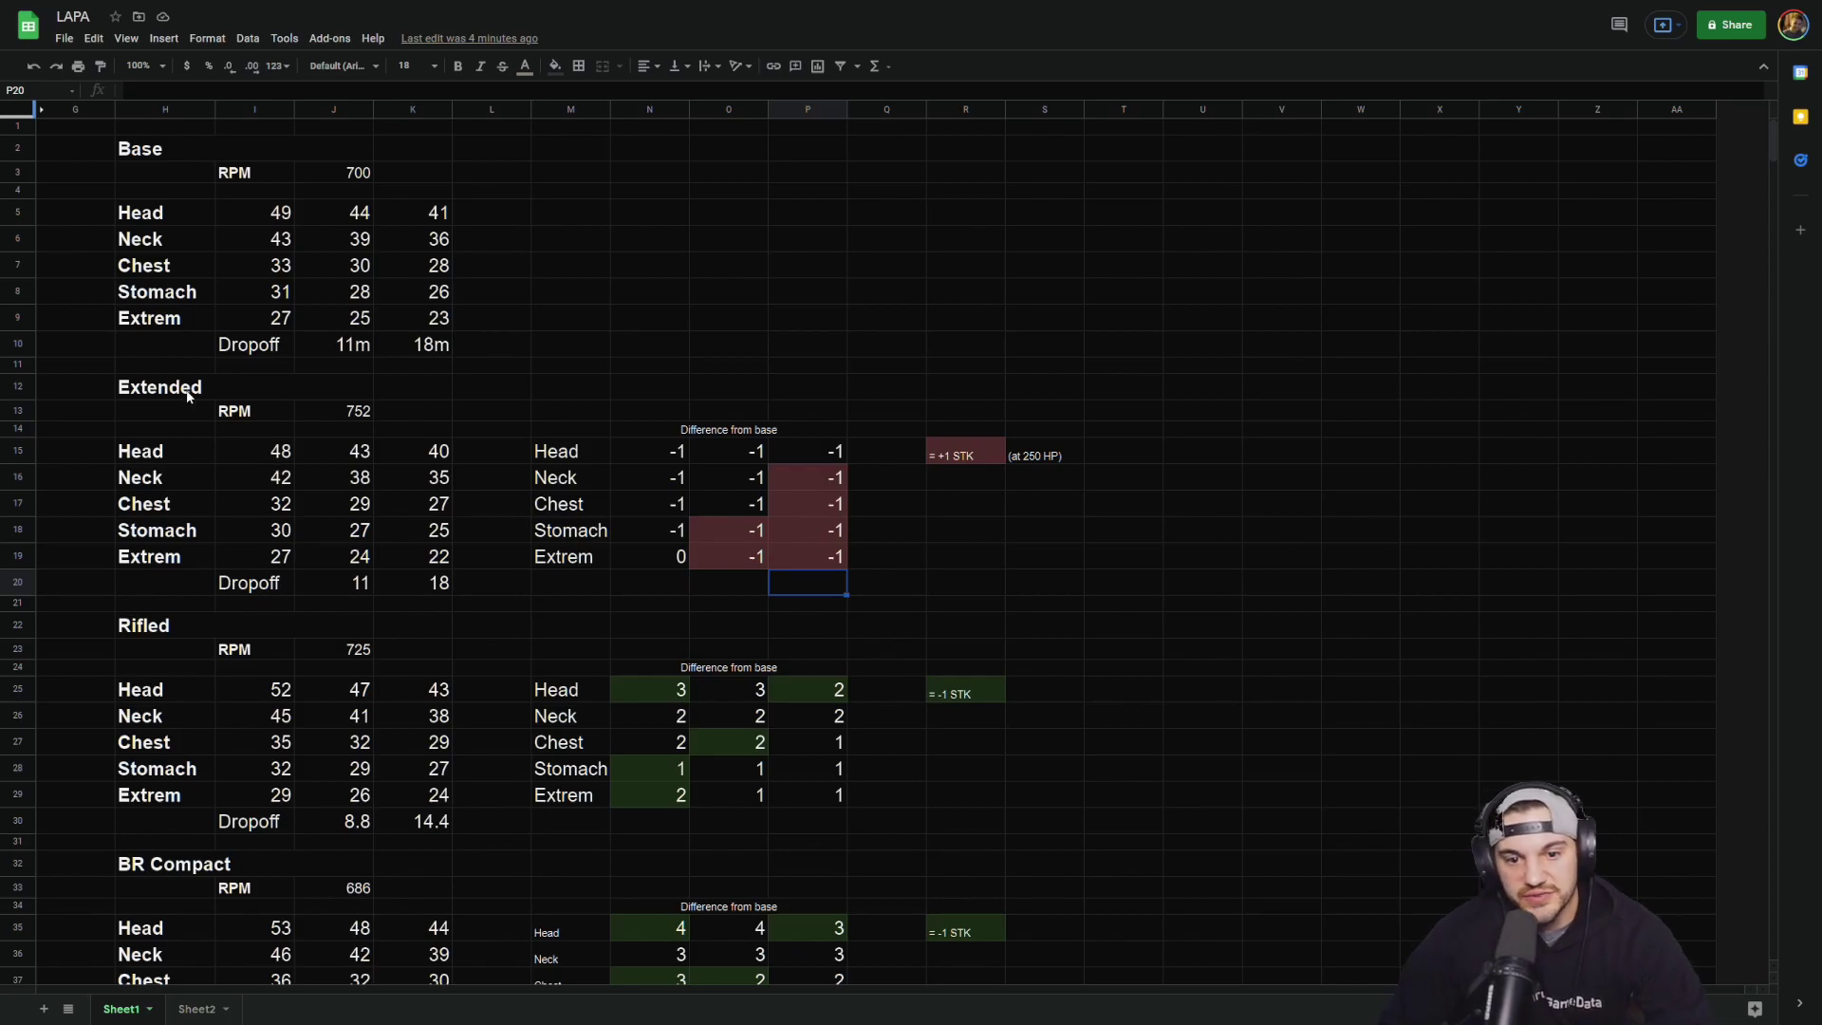
left_click(636, 453)
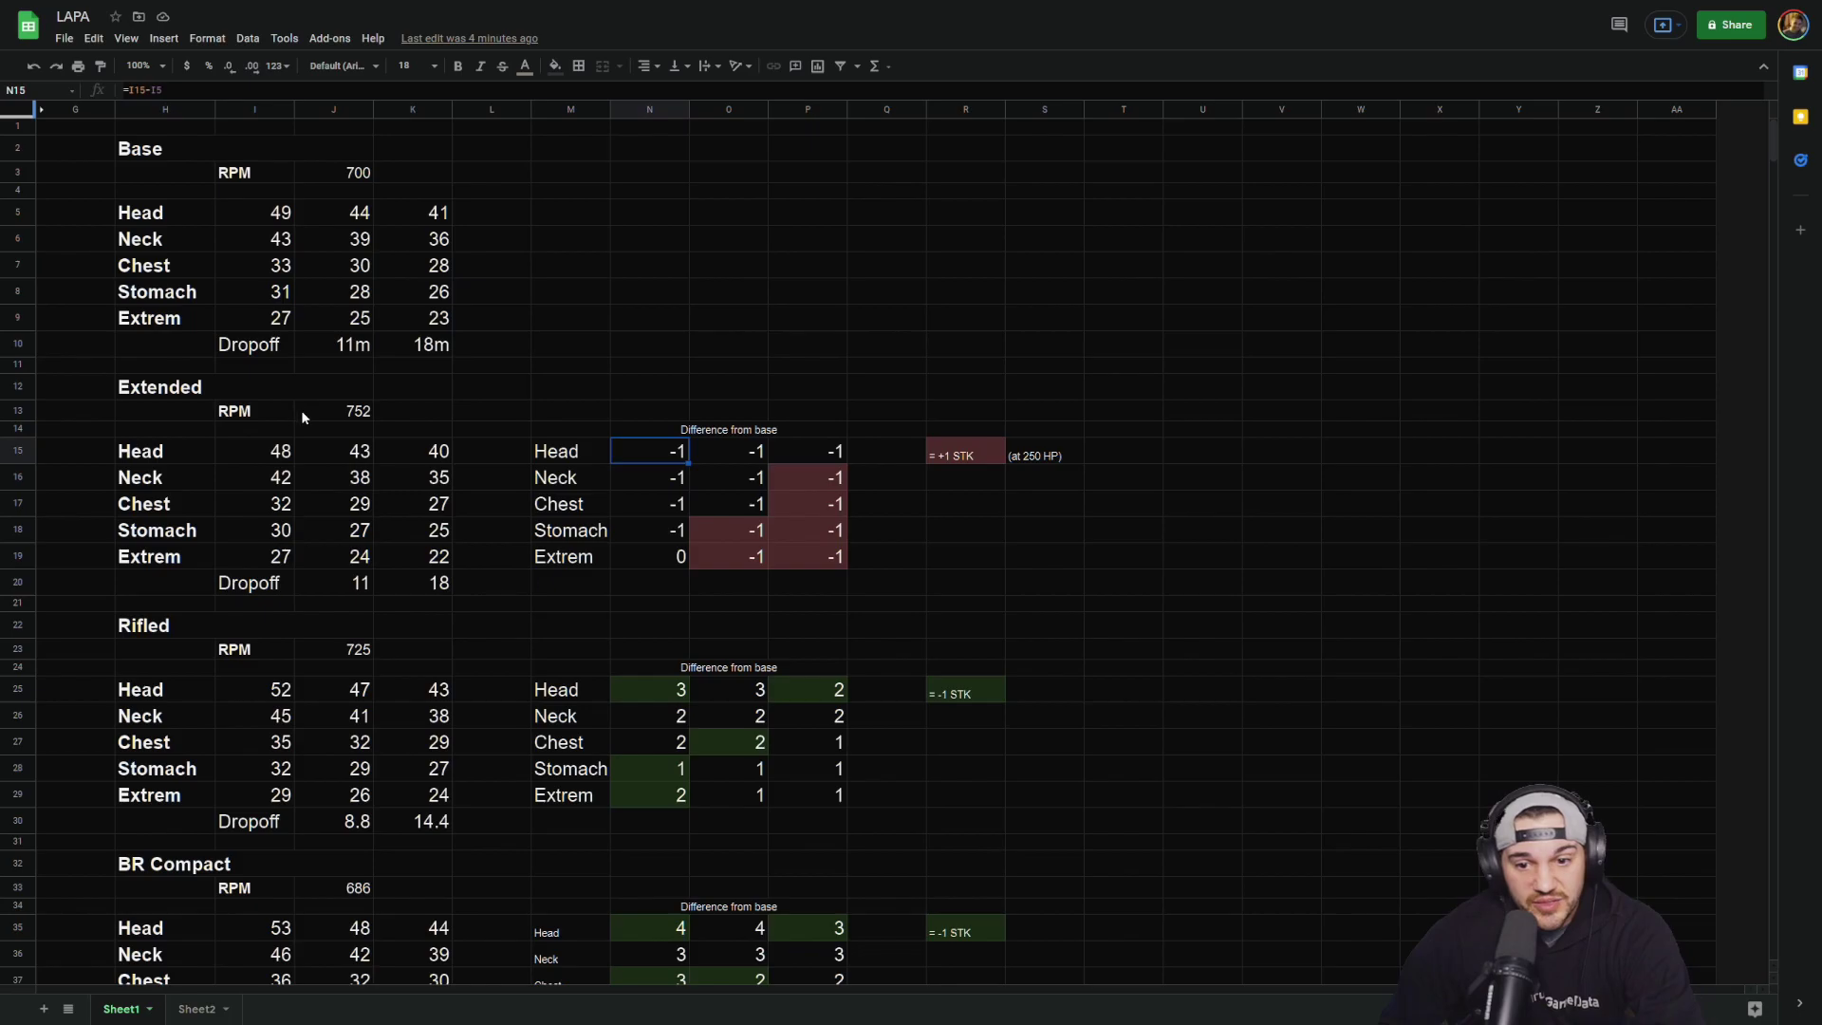
left_click(347, 415)
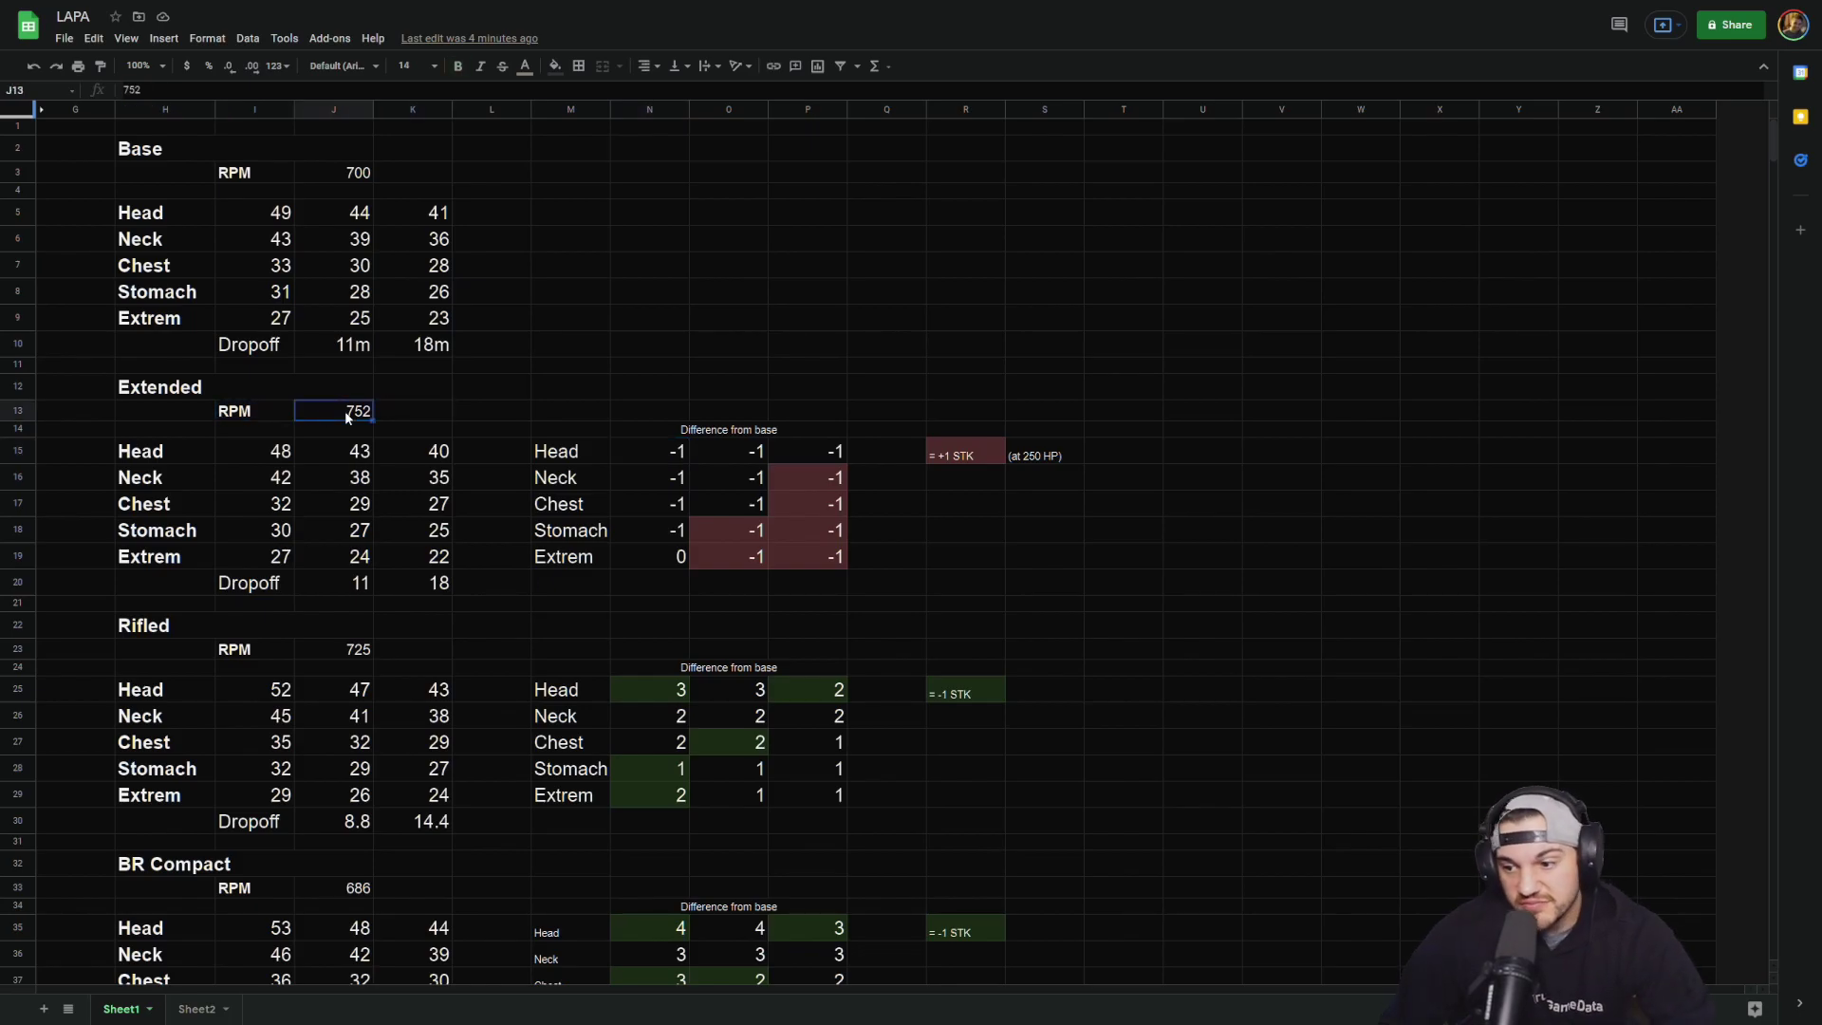
left_click_drag(645, 450, 836, 553)
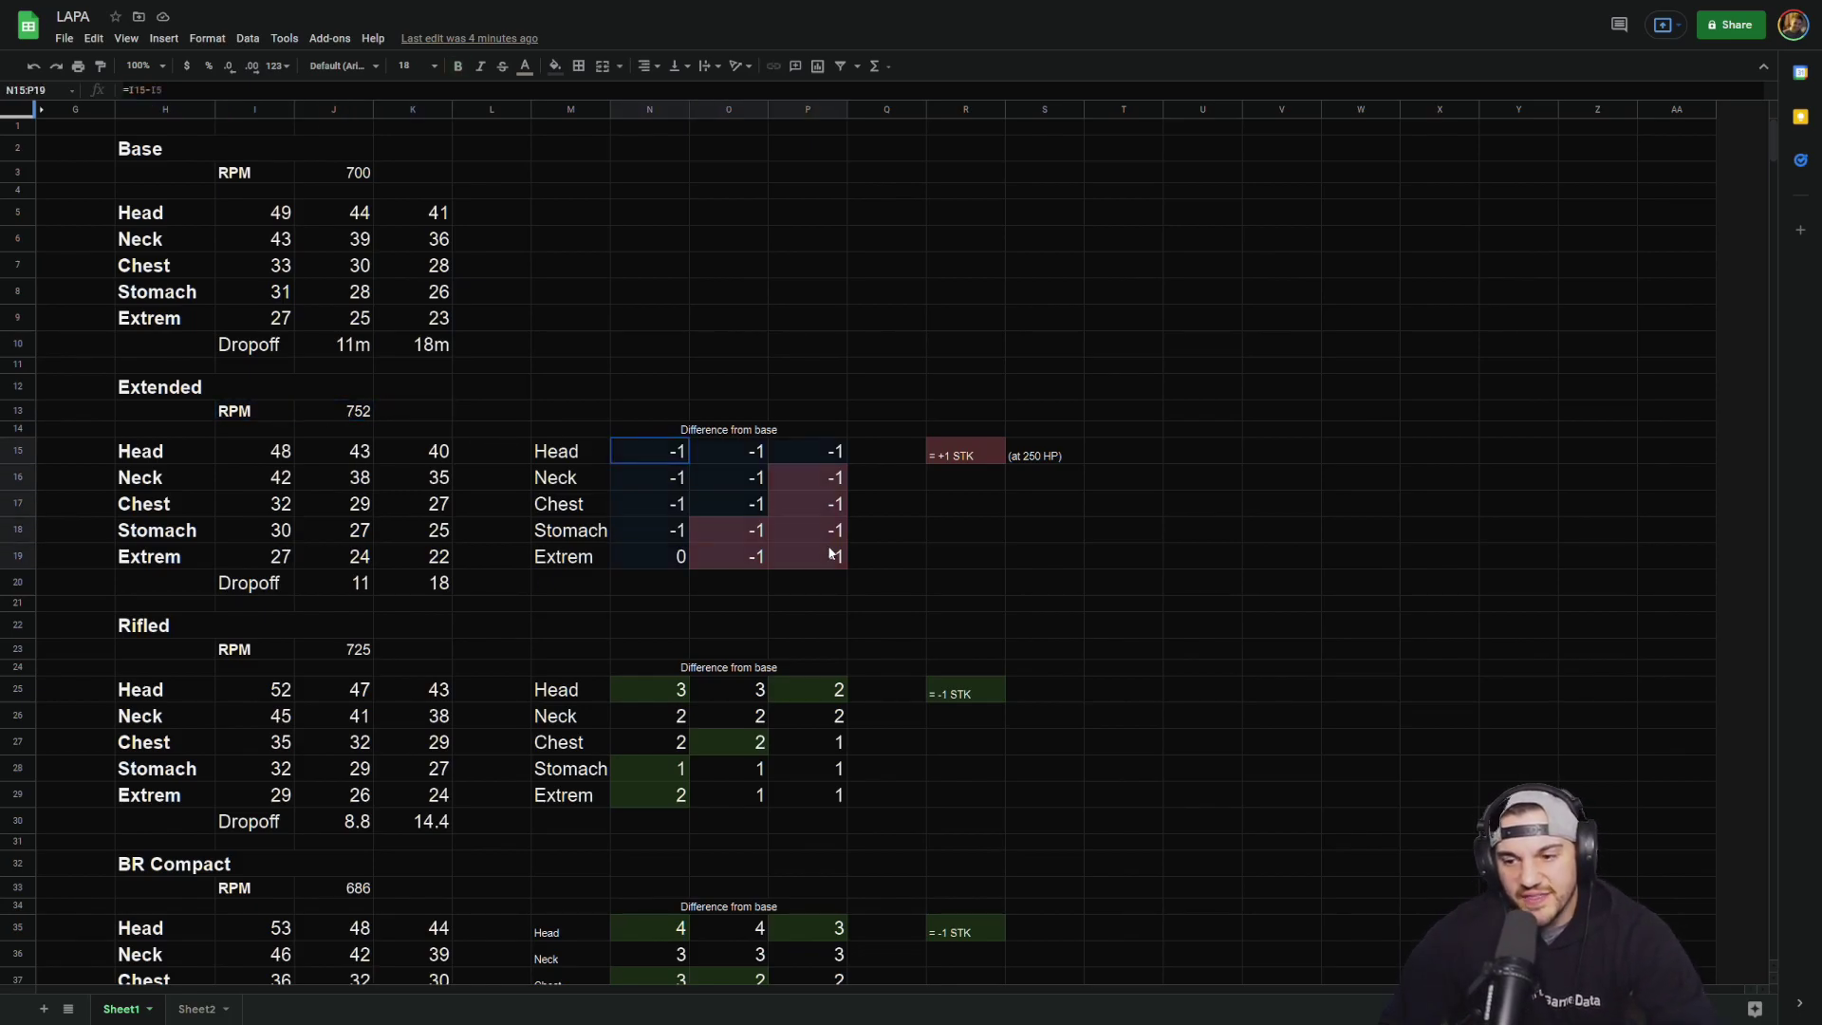
left_click(983, 586)
Examine which Extended body parts and ranges are highlighted by the +1 STK legend at 250 HP
left_click(972, 455)
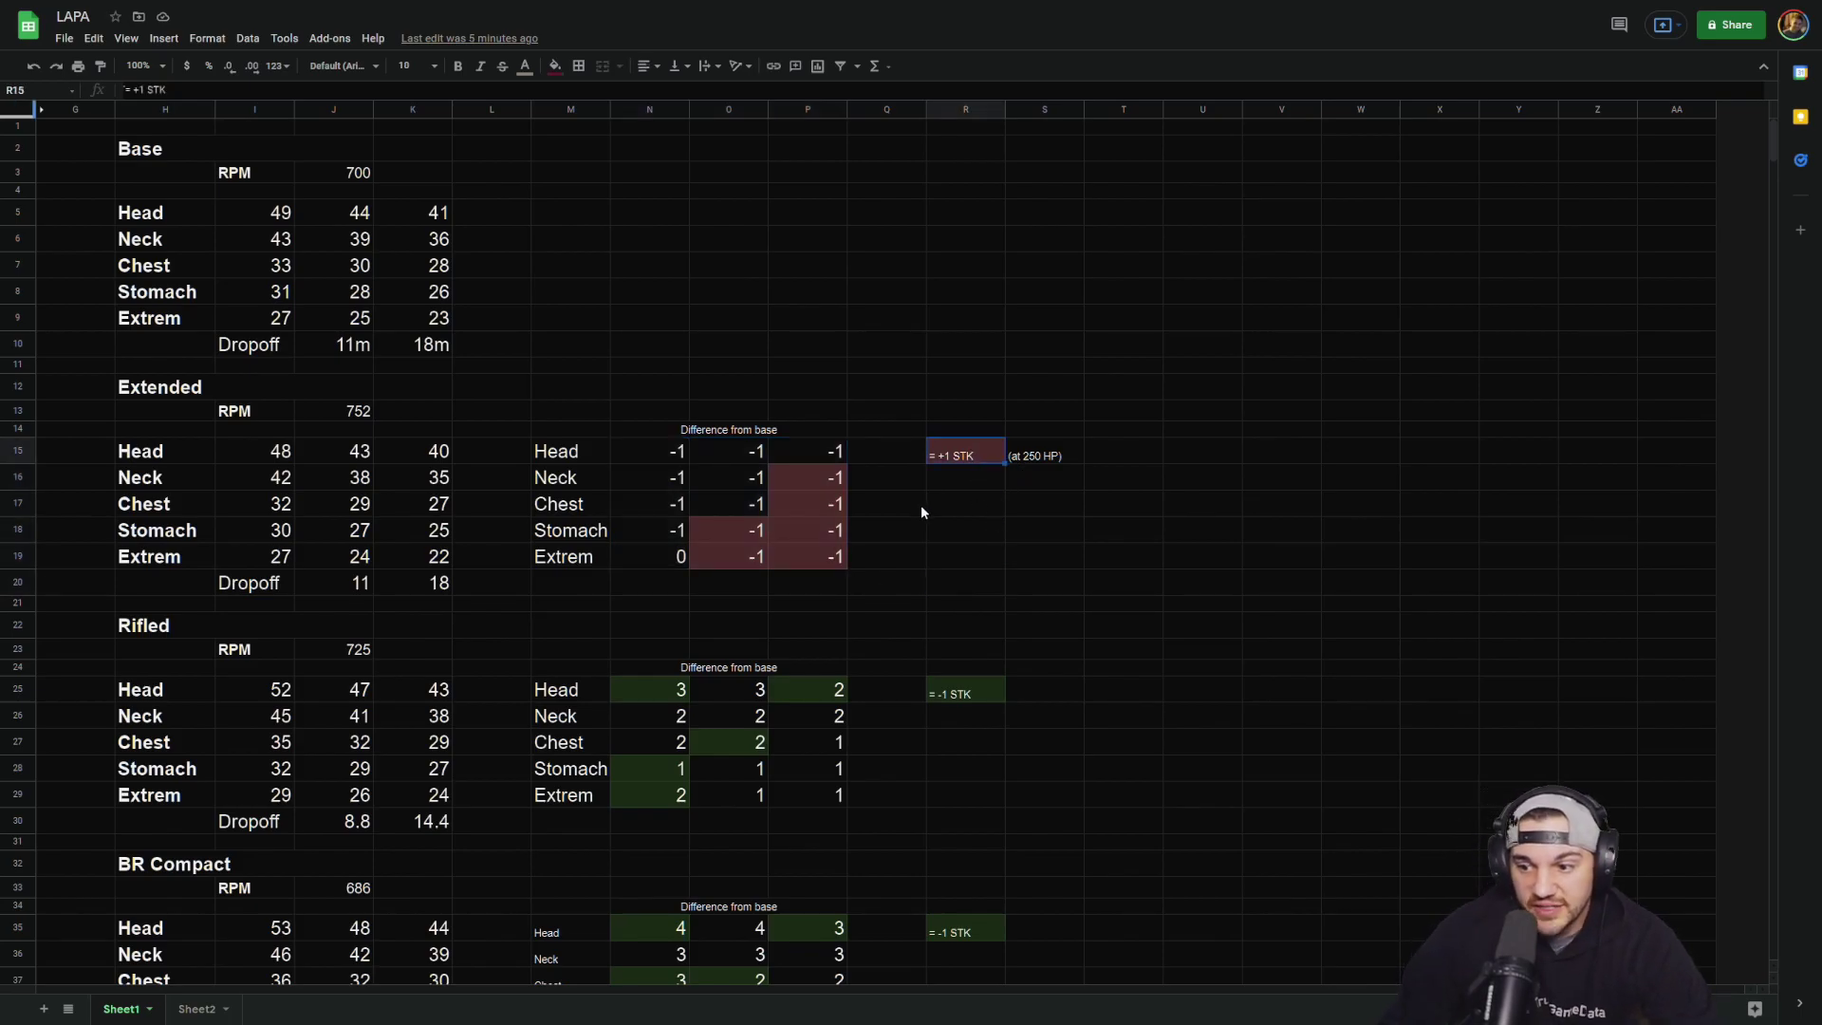
key("Down")
key("Down")
left_click_drag(745, 530, 726, 554)
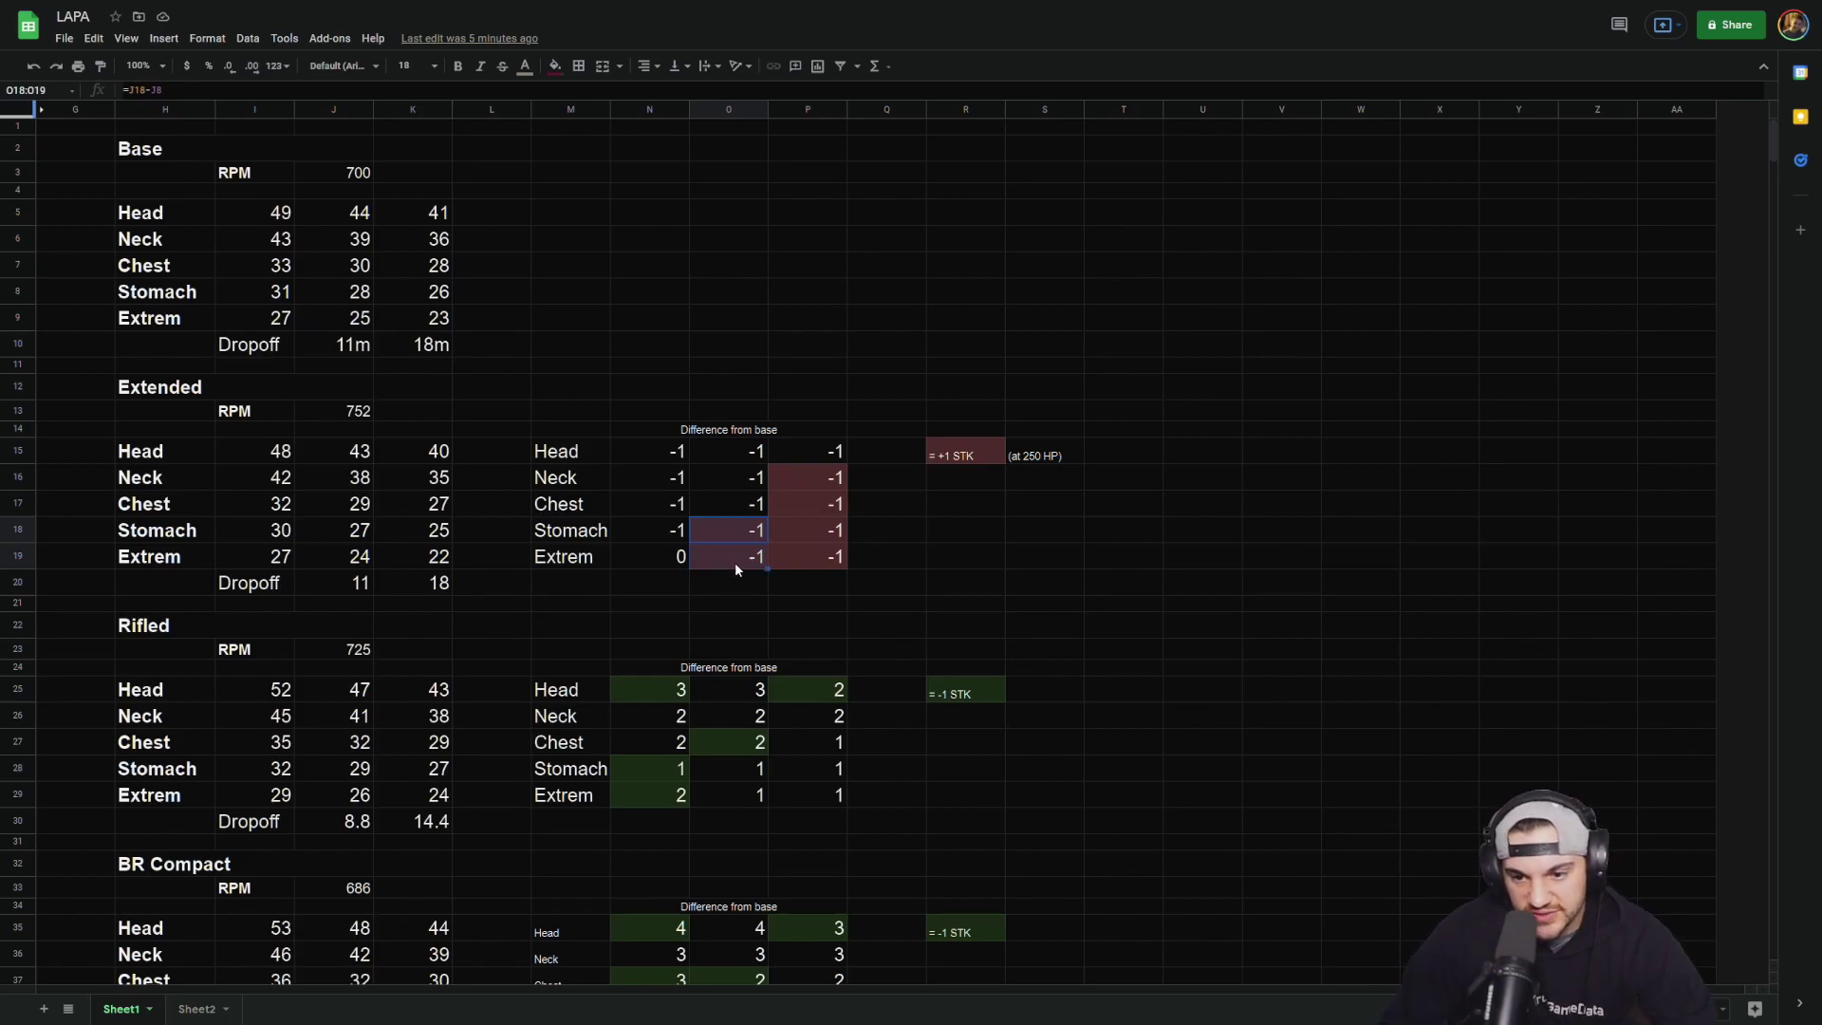
left_click(729, 556)
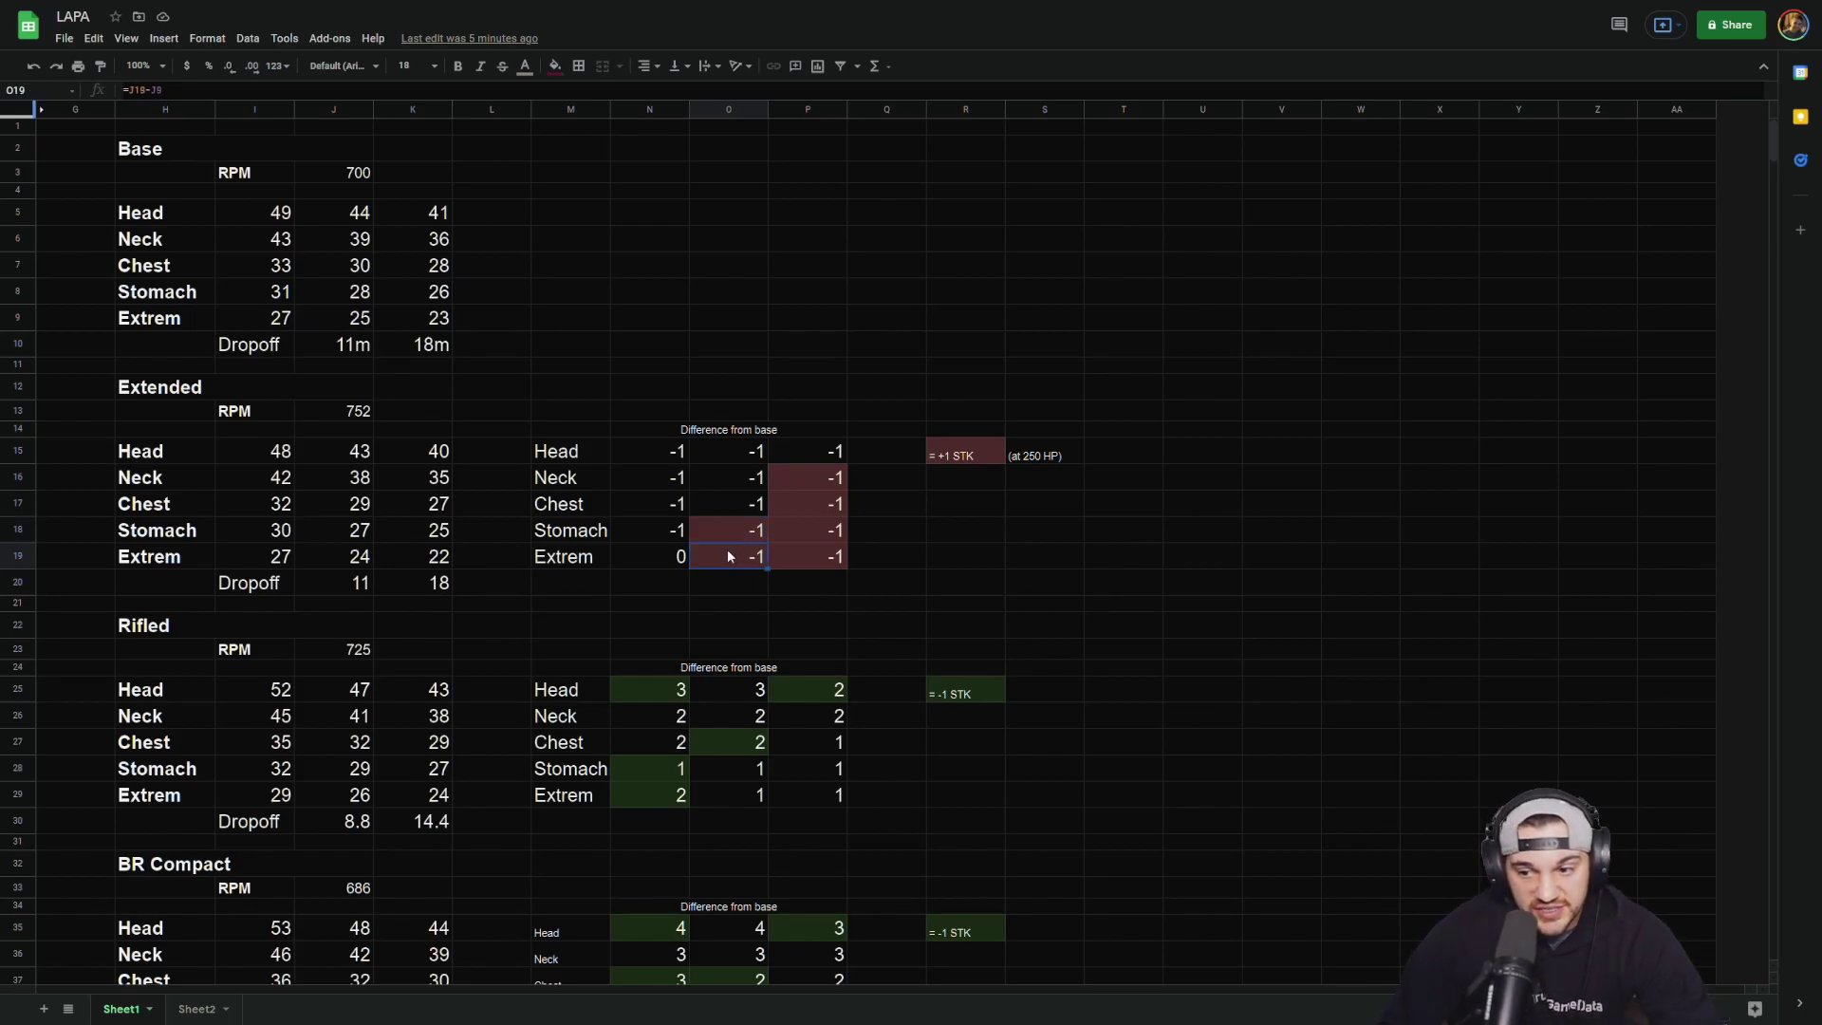
left_click(569, 479)
left_click(576, 505)
left_click(577, 533)
left_click(574, 559)
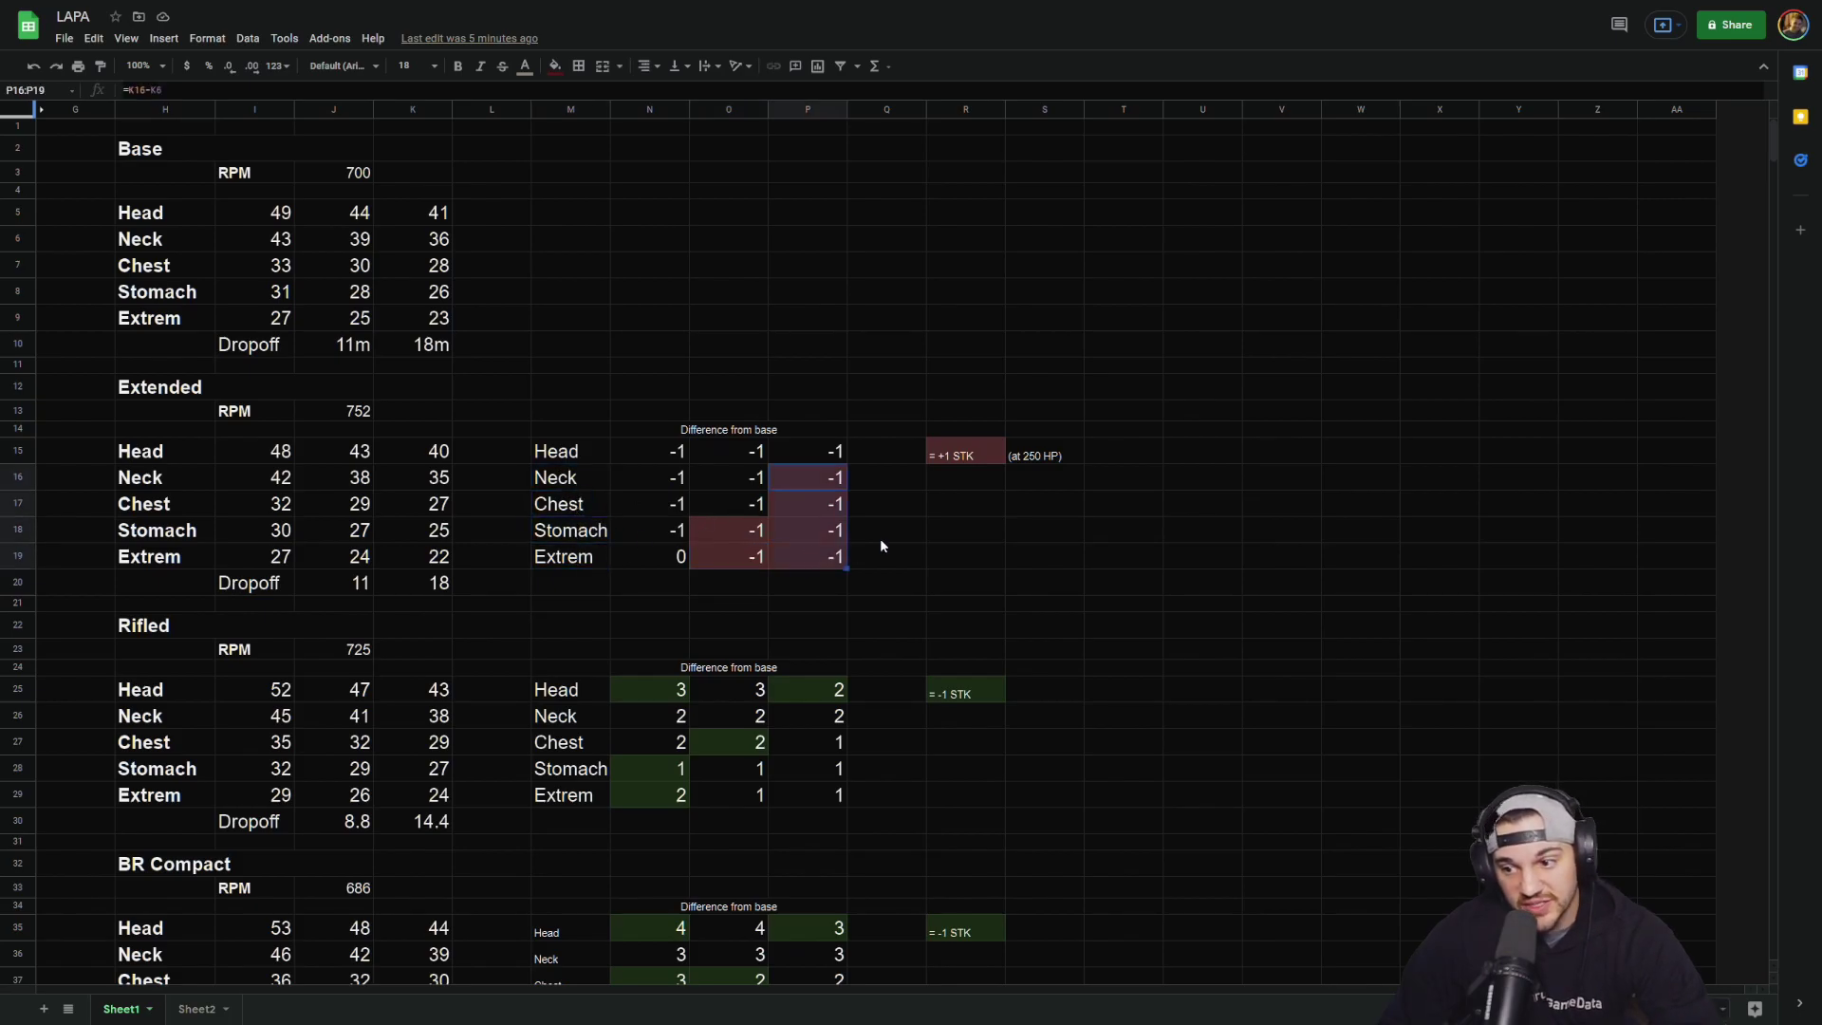
left_click(993, 454)
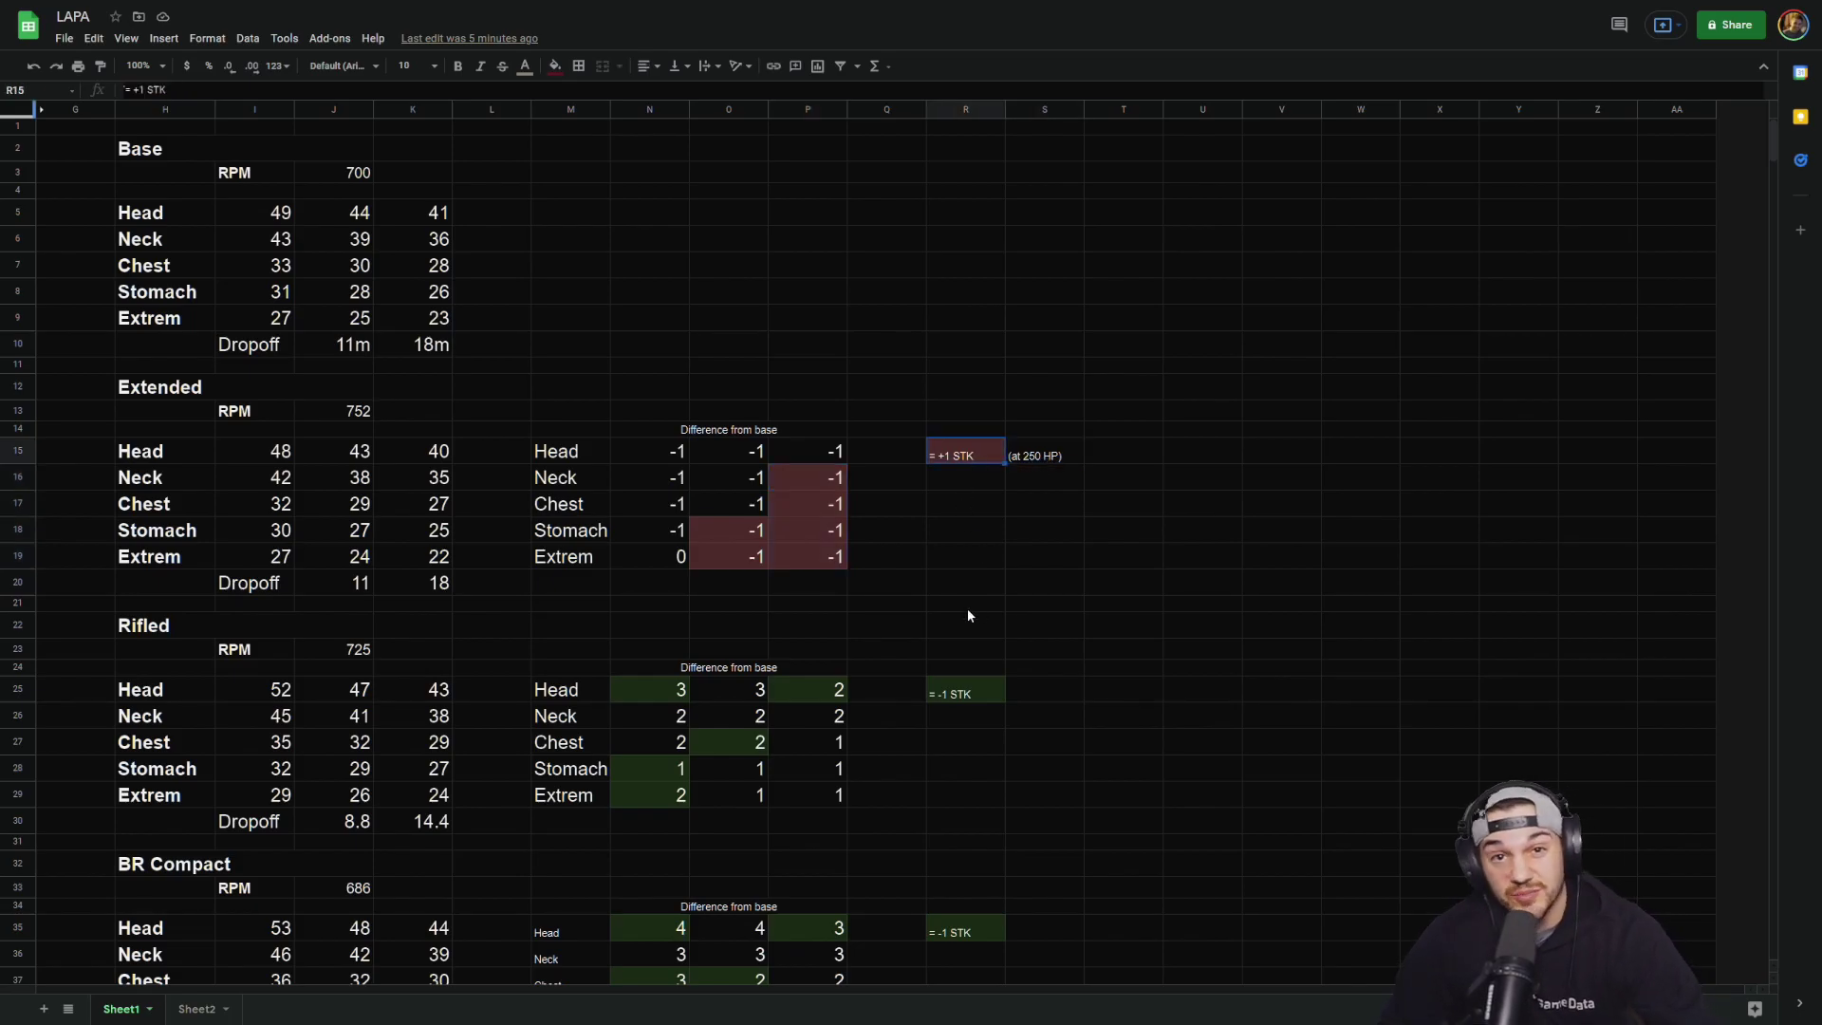
left_click(892, 588)
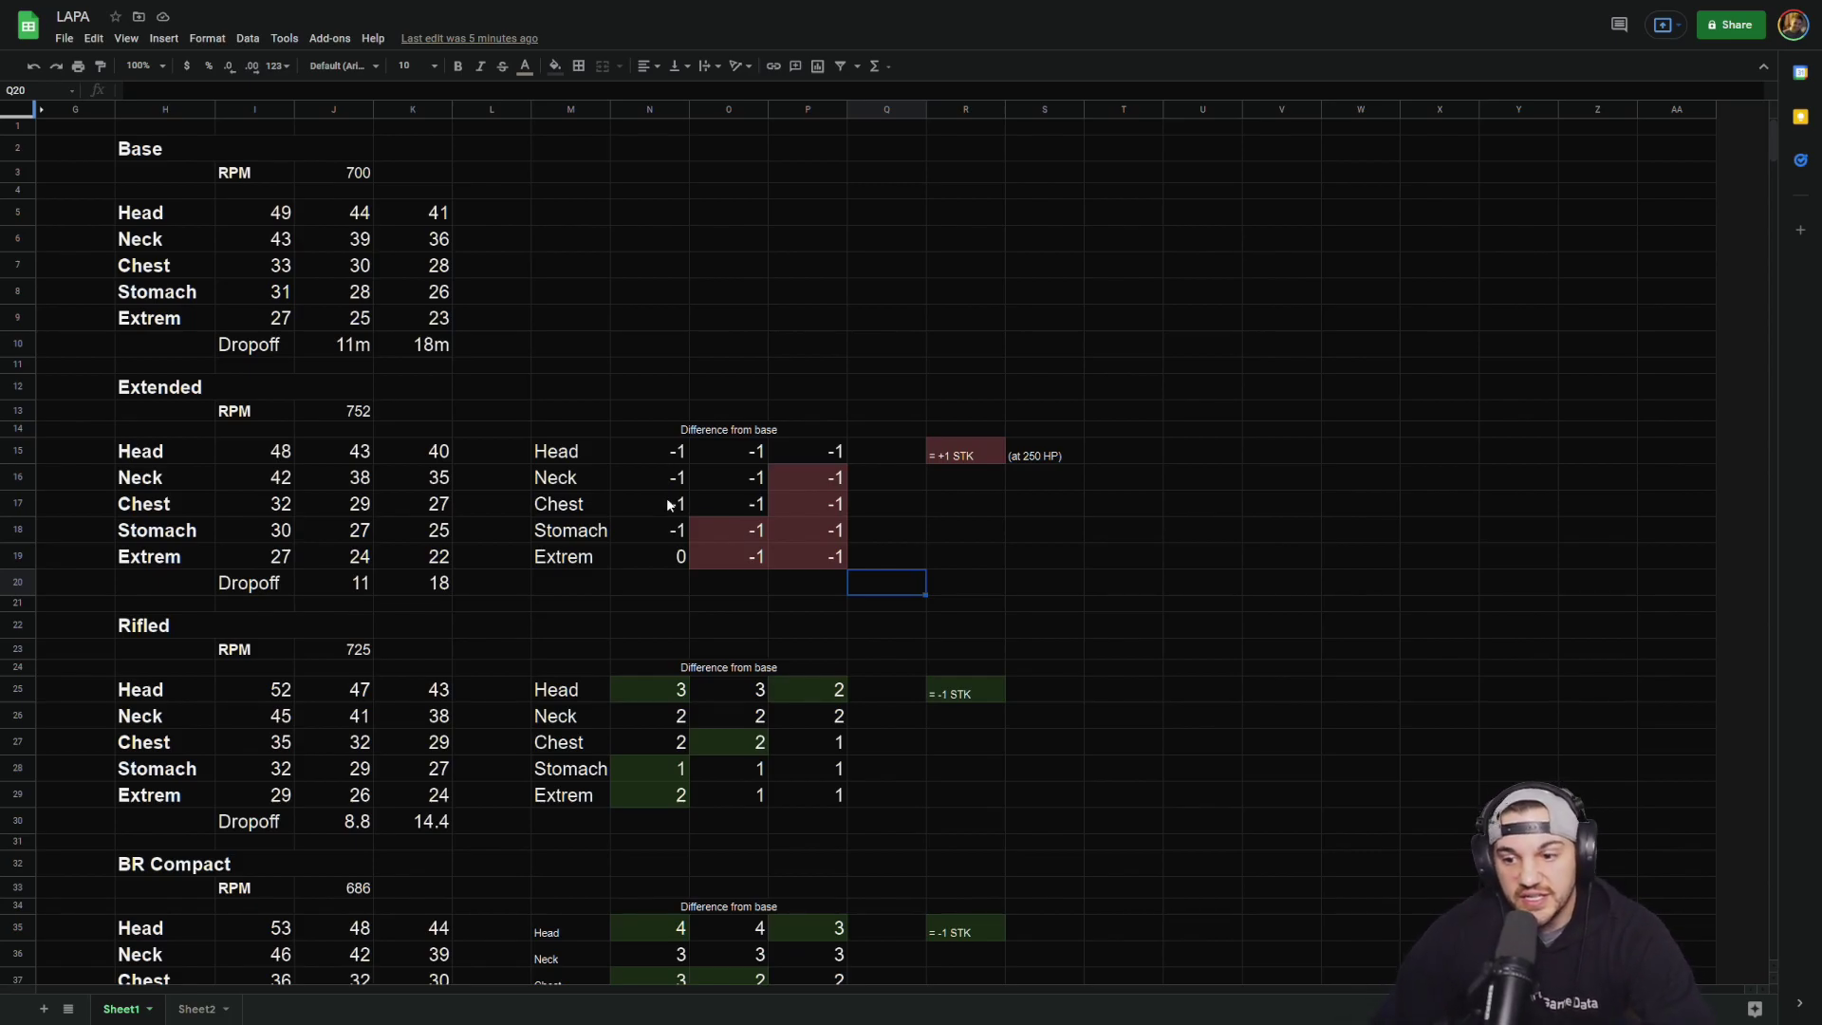
Examine the Rifled section's RPM and its full difference-from-base table
scroll(604, 553, "down", 1)
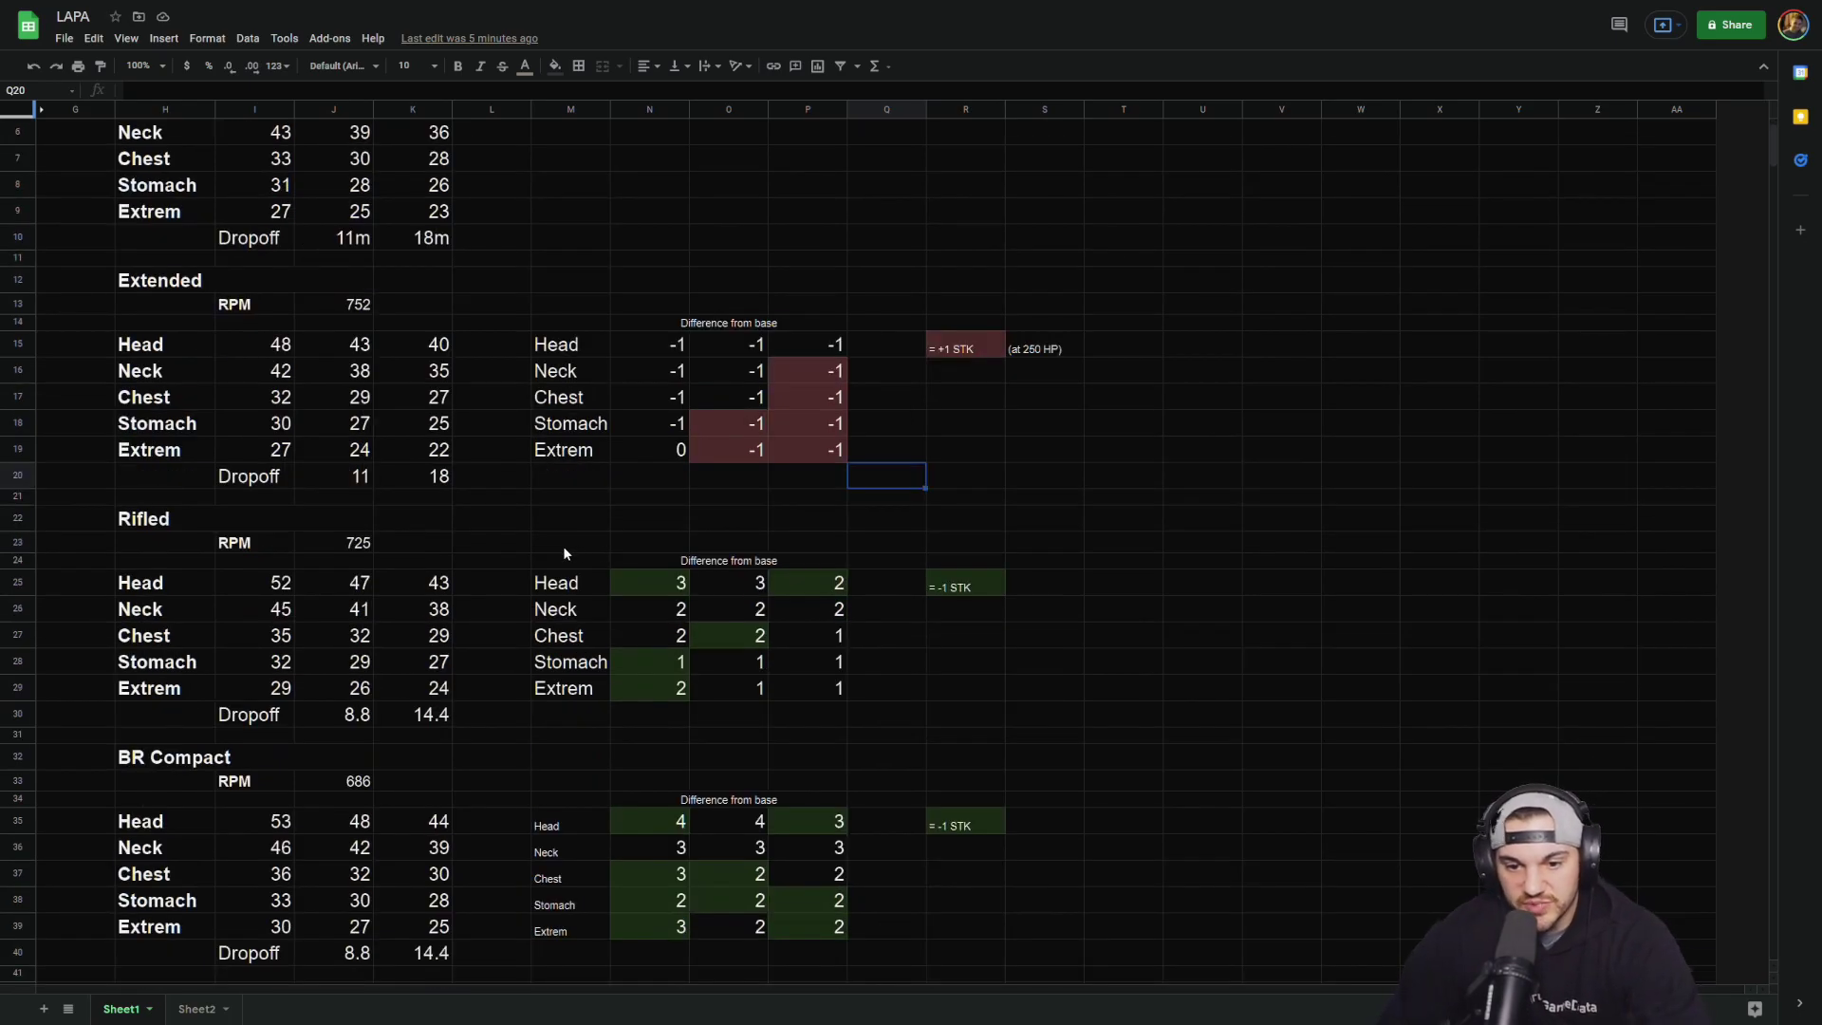
left_click(332, 542)
left_click(275, 542)
left_click(310, 539)
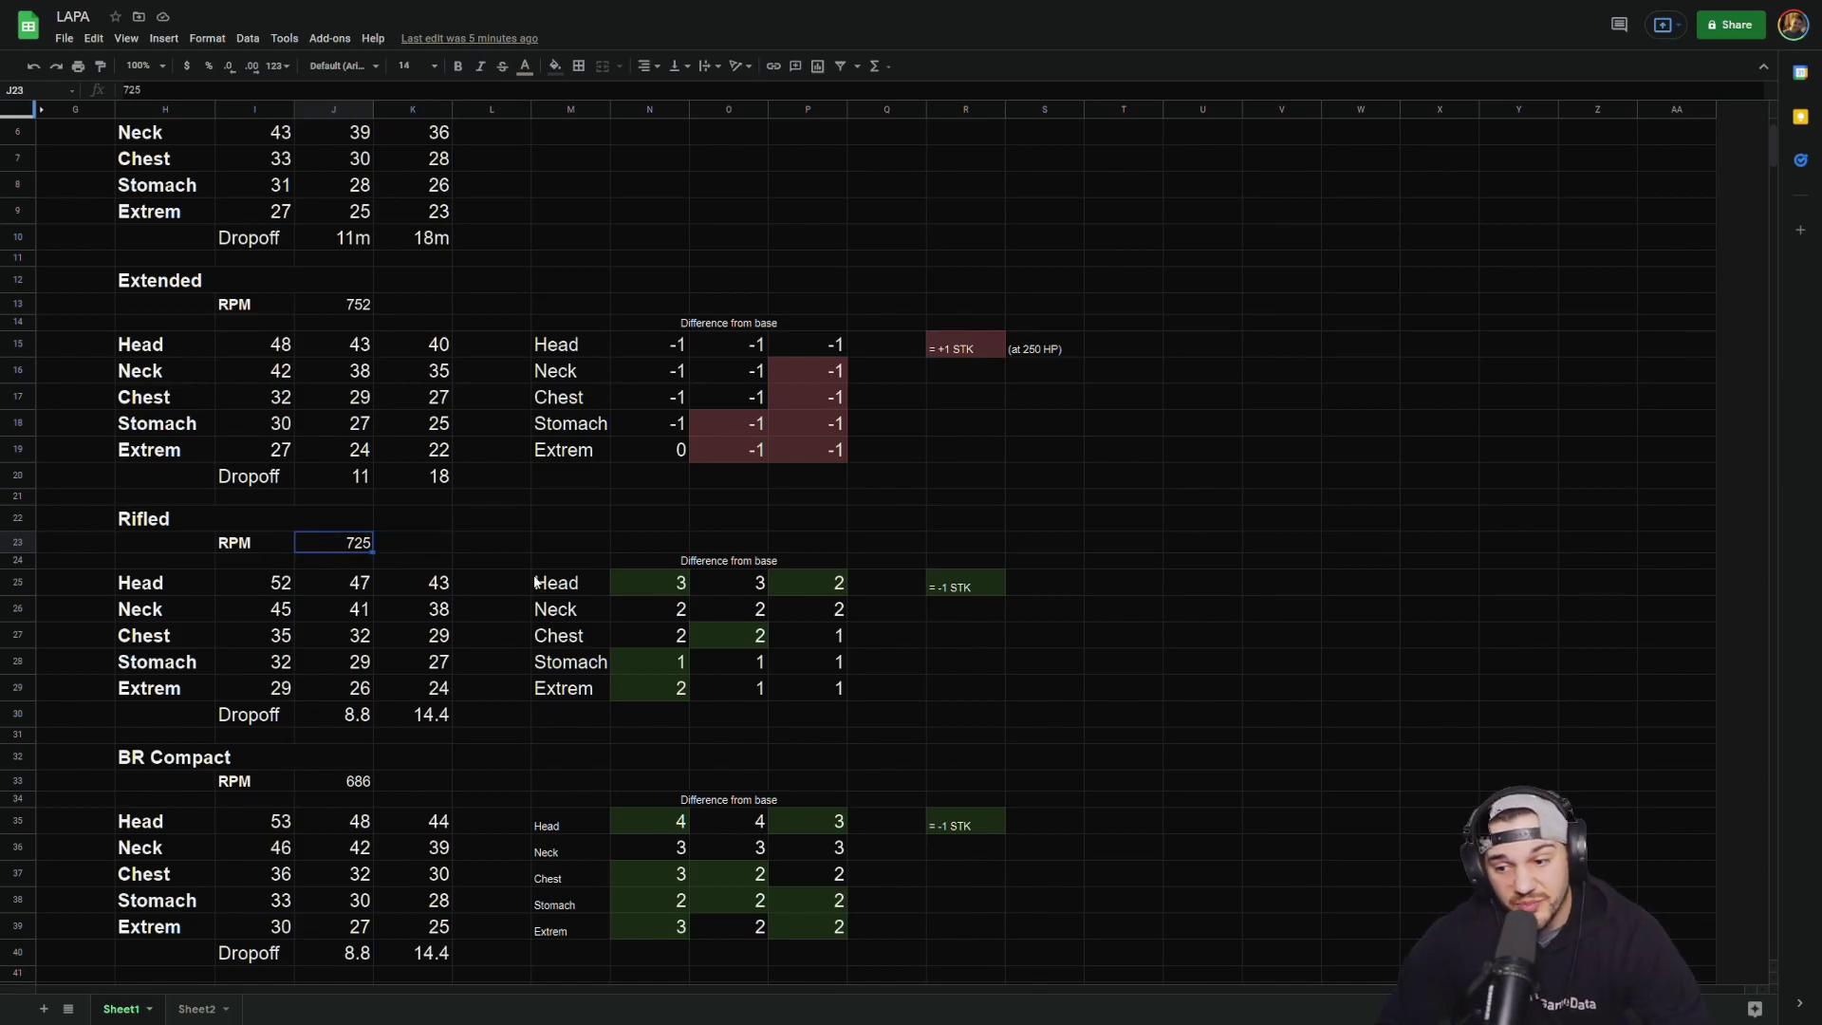
left_click_drag(648, 588, 786, 688)
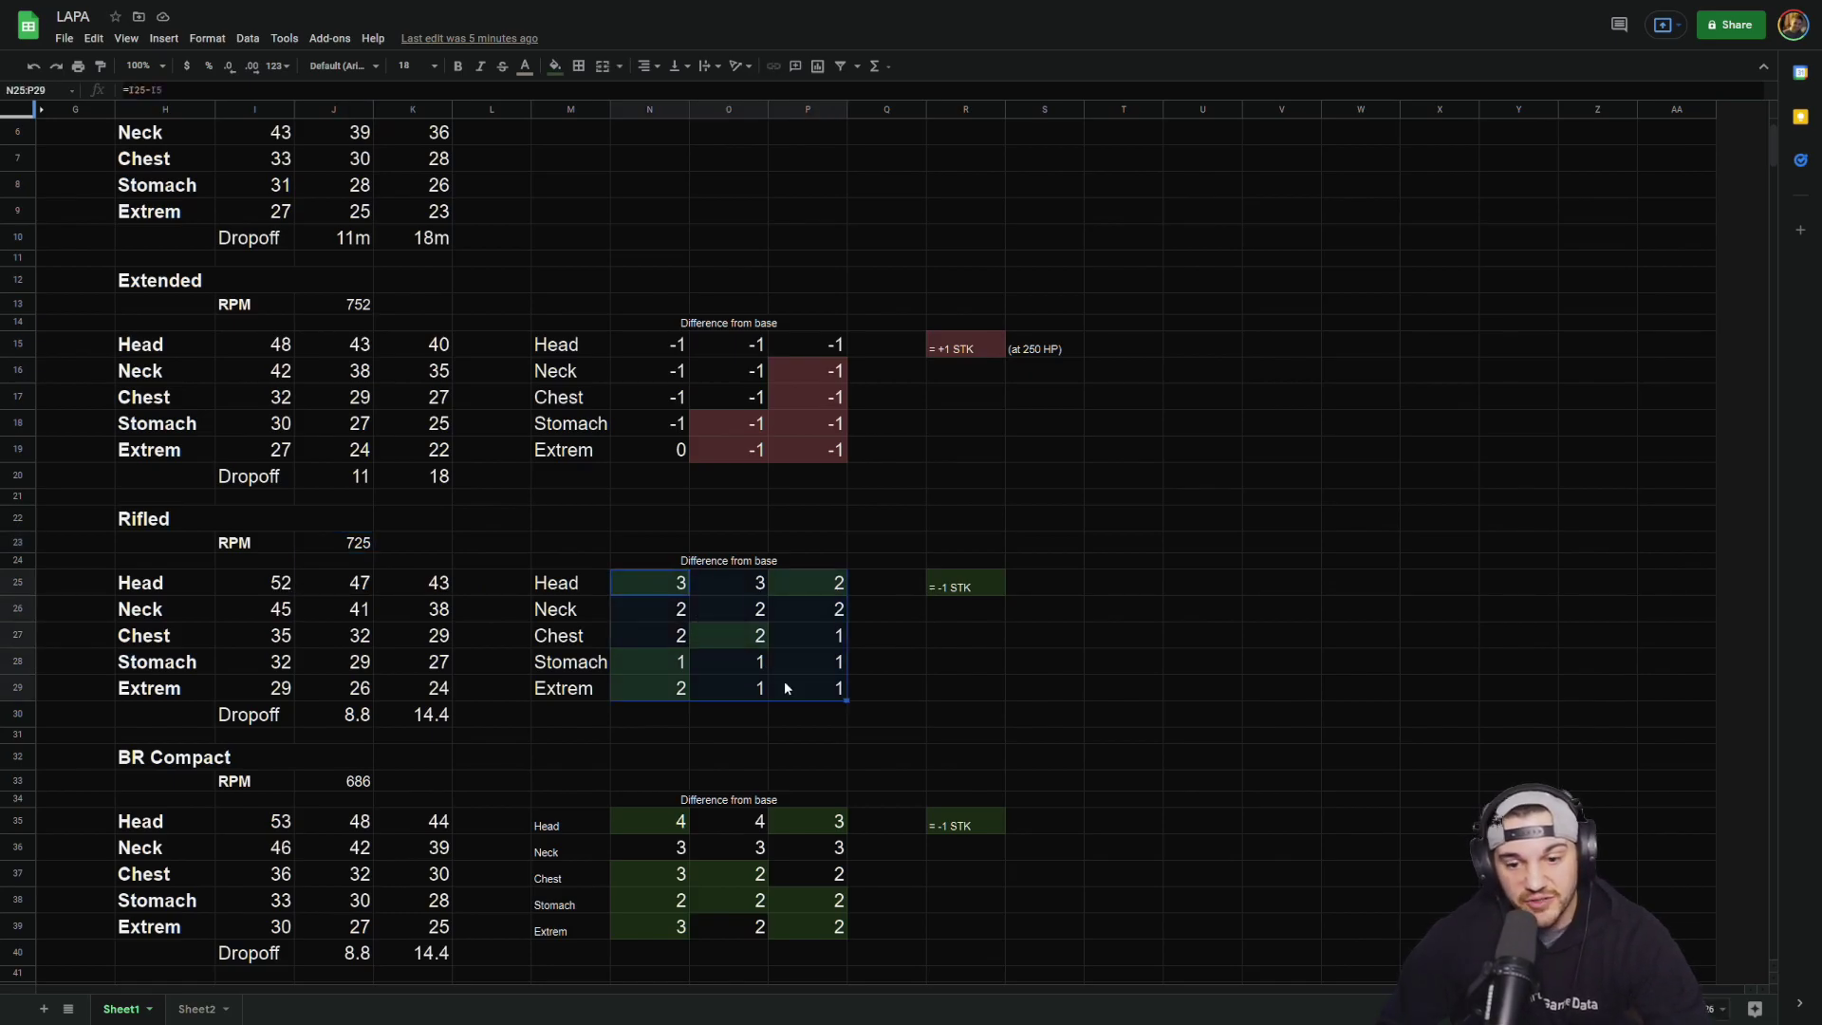
left_click(960, 688)
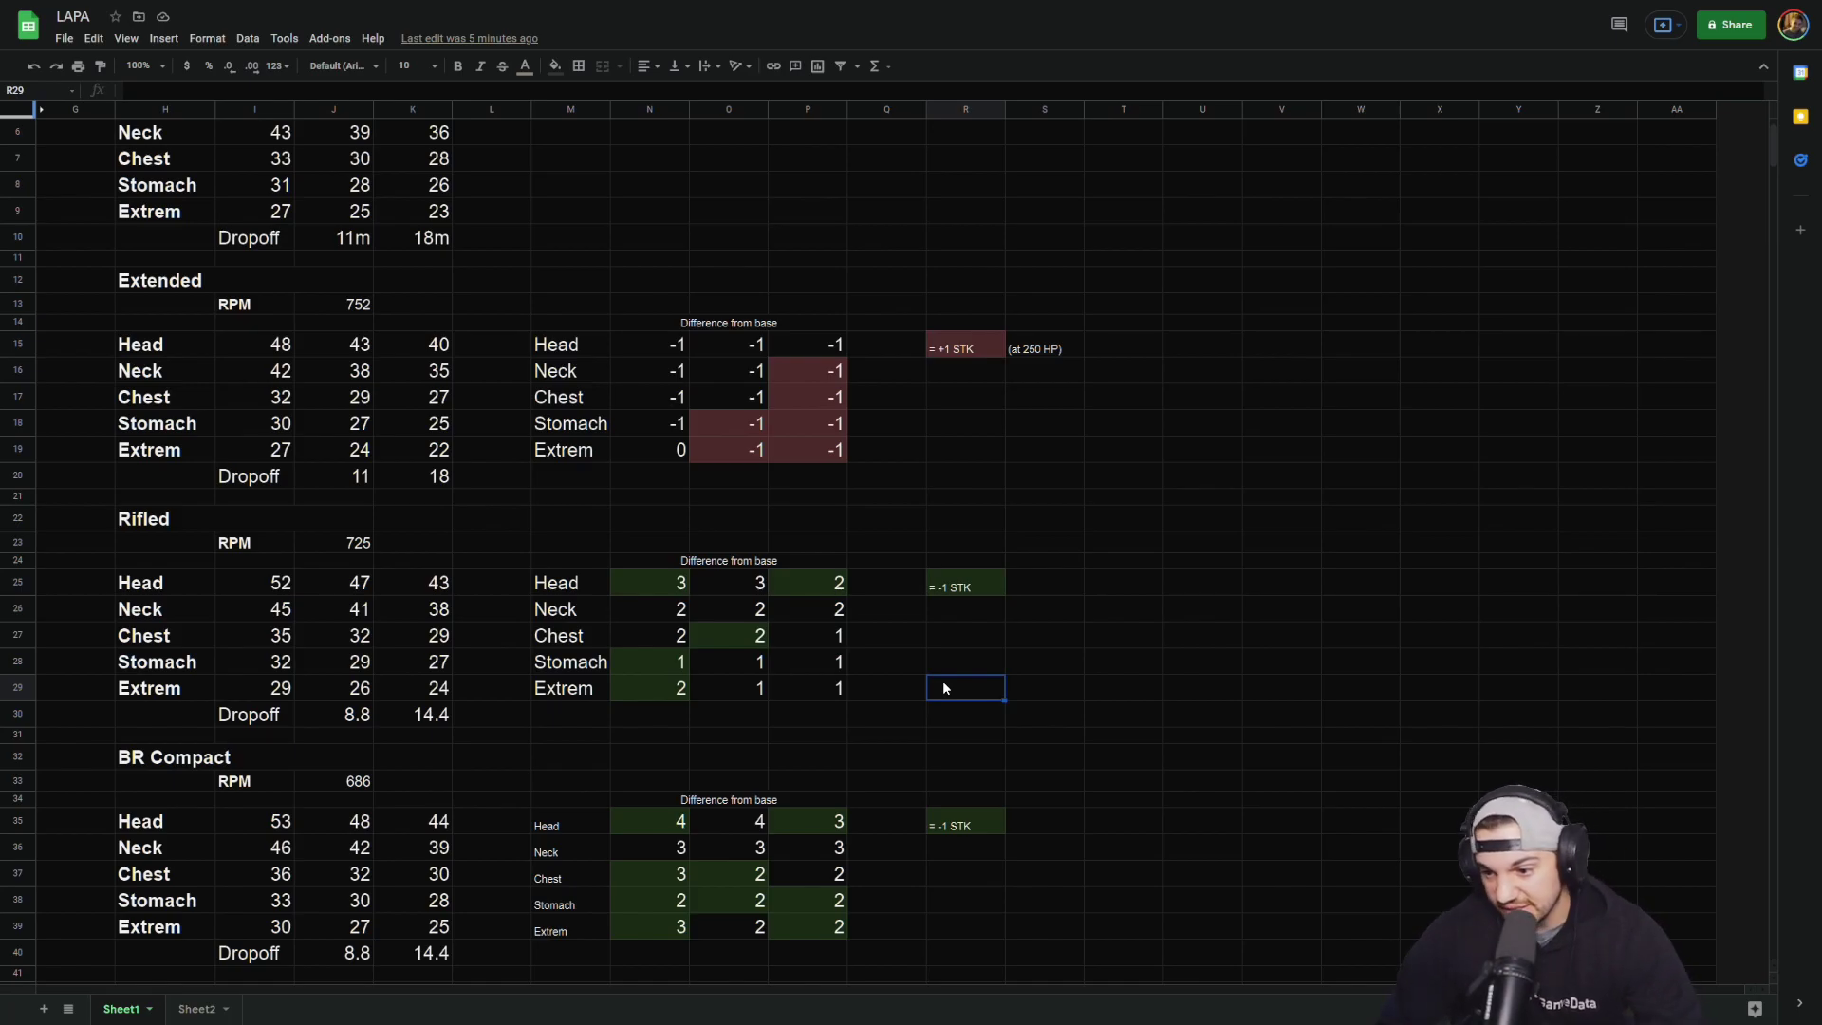
Go through the green -1 STK cells of the Rifled table for head, chest, stomach and extremities
left_click(968, 588)
left_click(676, 590)
left_click(672, 661)
left_click(672, 687)
left_click(726, 643)
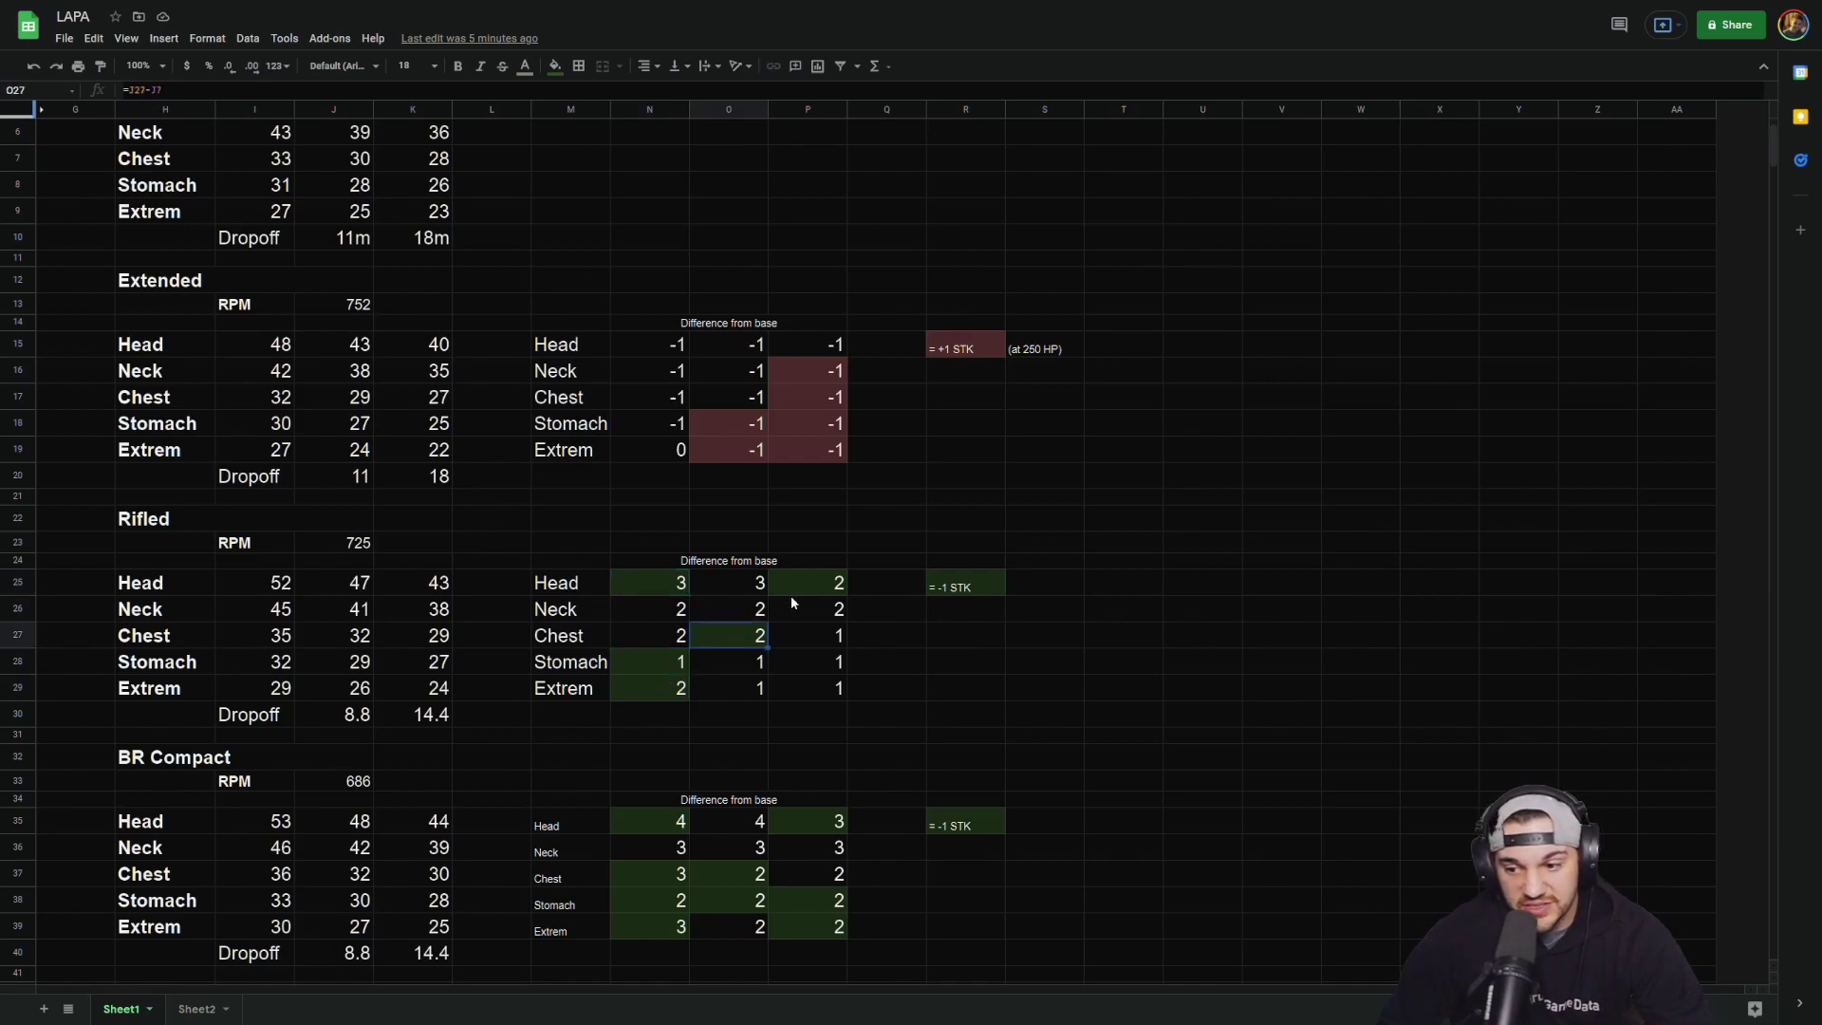
left_click(670, 584)
left_click(653, 661)
left_click(644, 691)
left_click(734, 634)
left_click(818, 582)
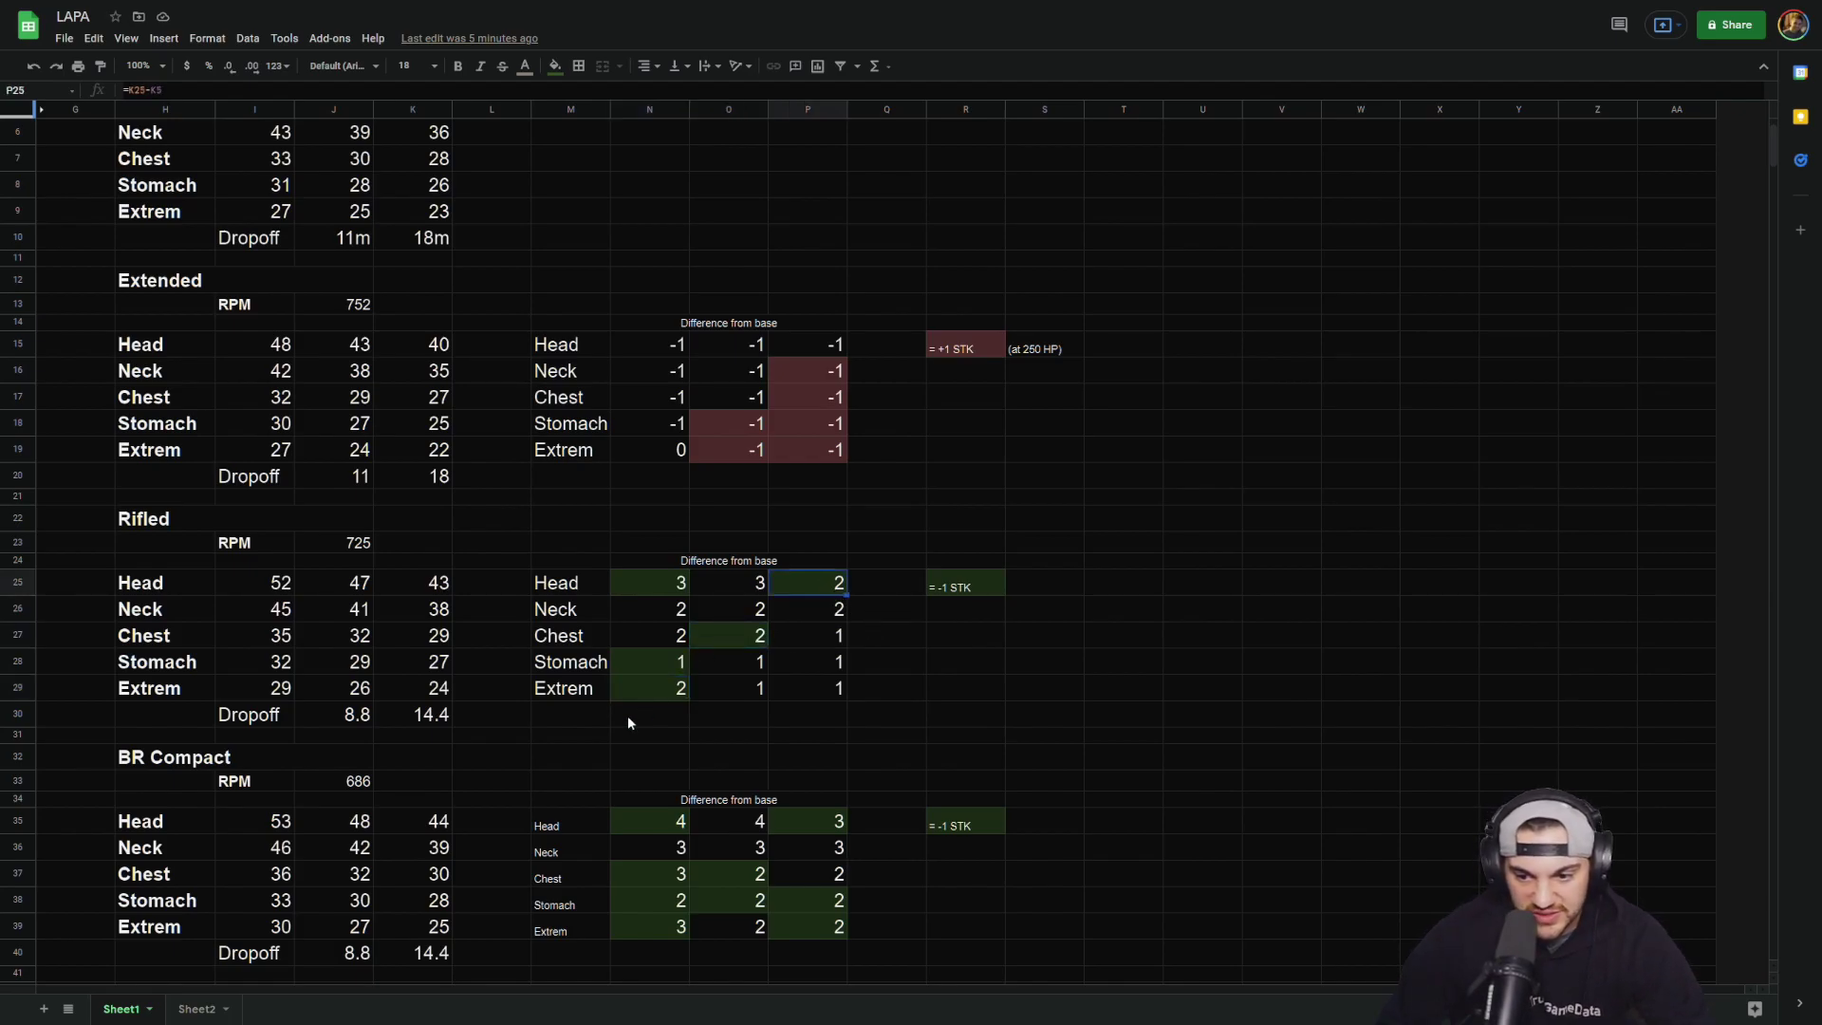
Examine the BR Compact section's RPM and its full difference-from-base table, including the cells shaded for -1 STK
scroll(627, 702, "down", 1)
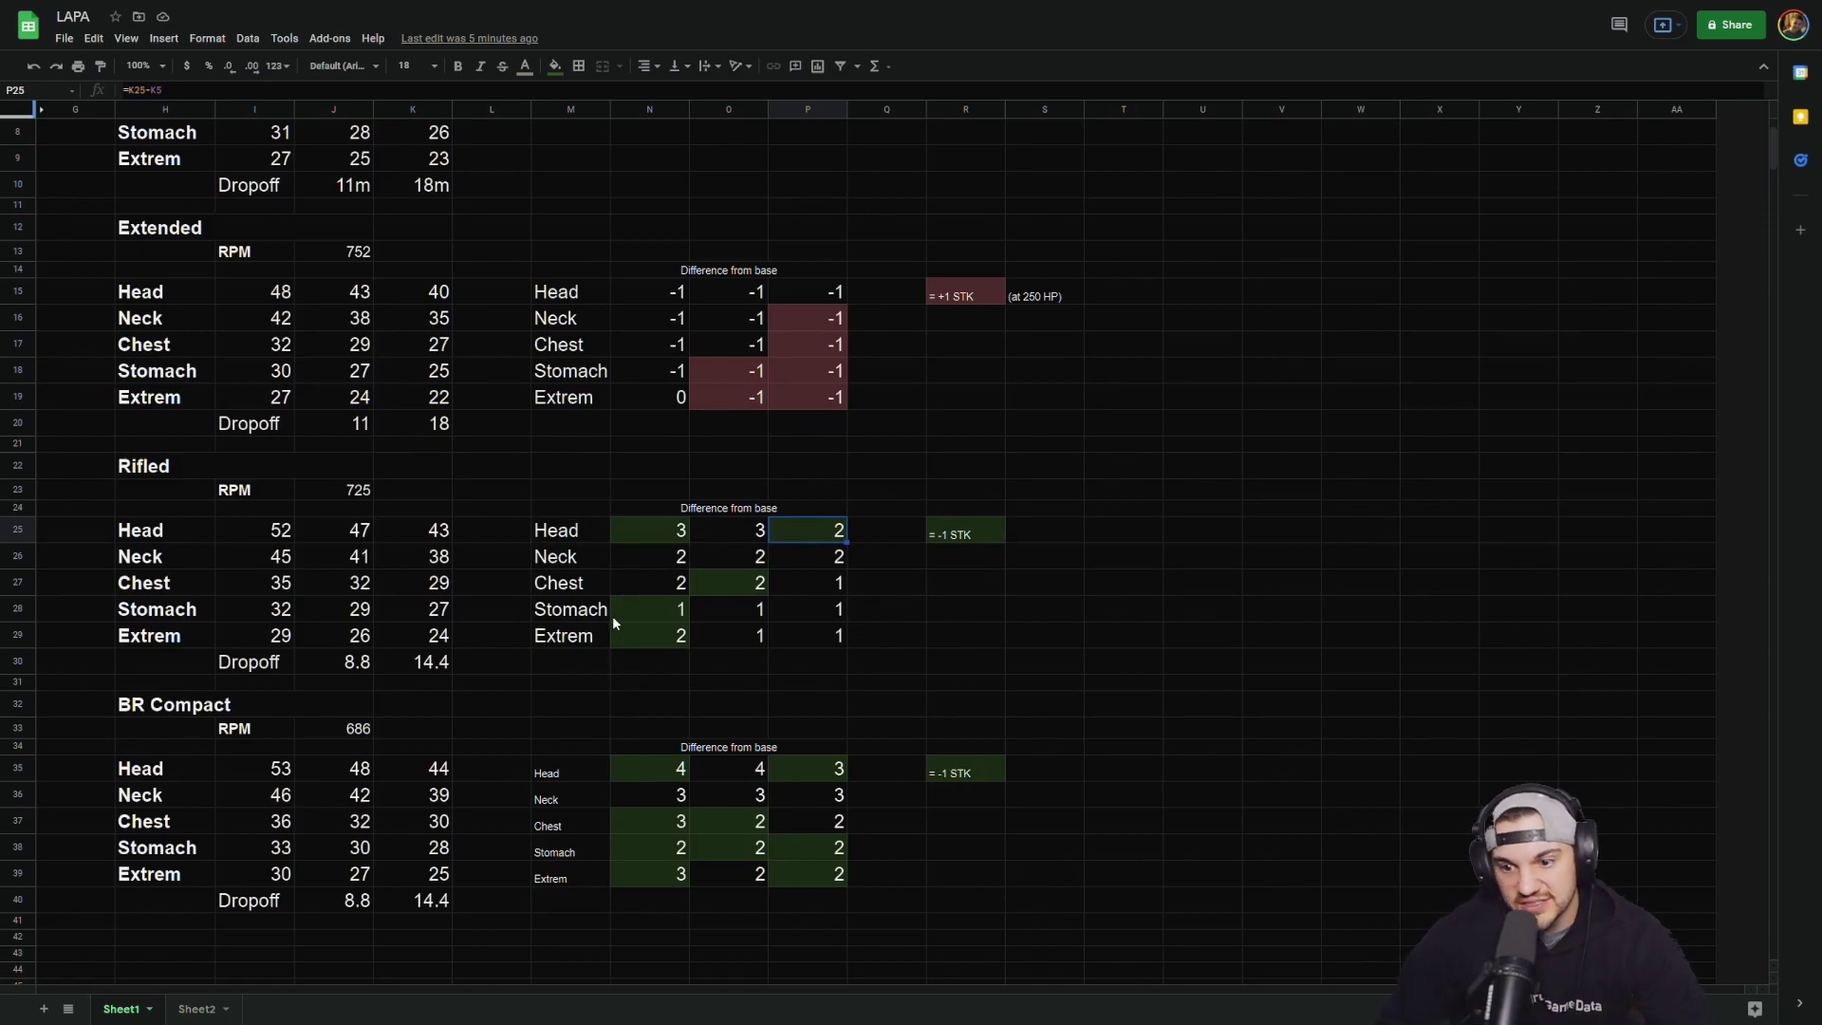
scroll(615, 628, "down", 3)
scroll(560, 664, "up", 1)
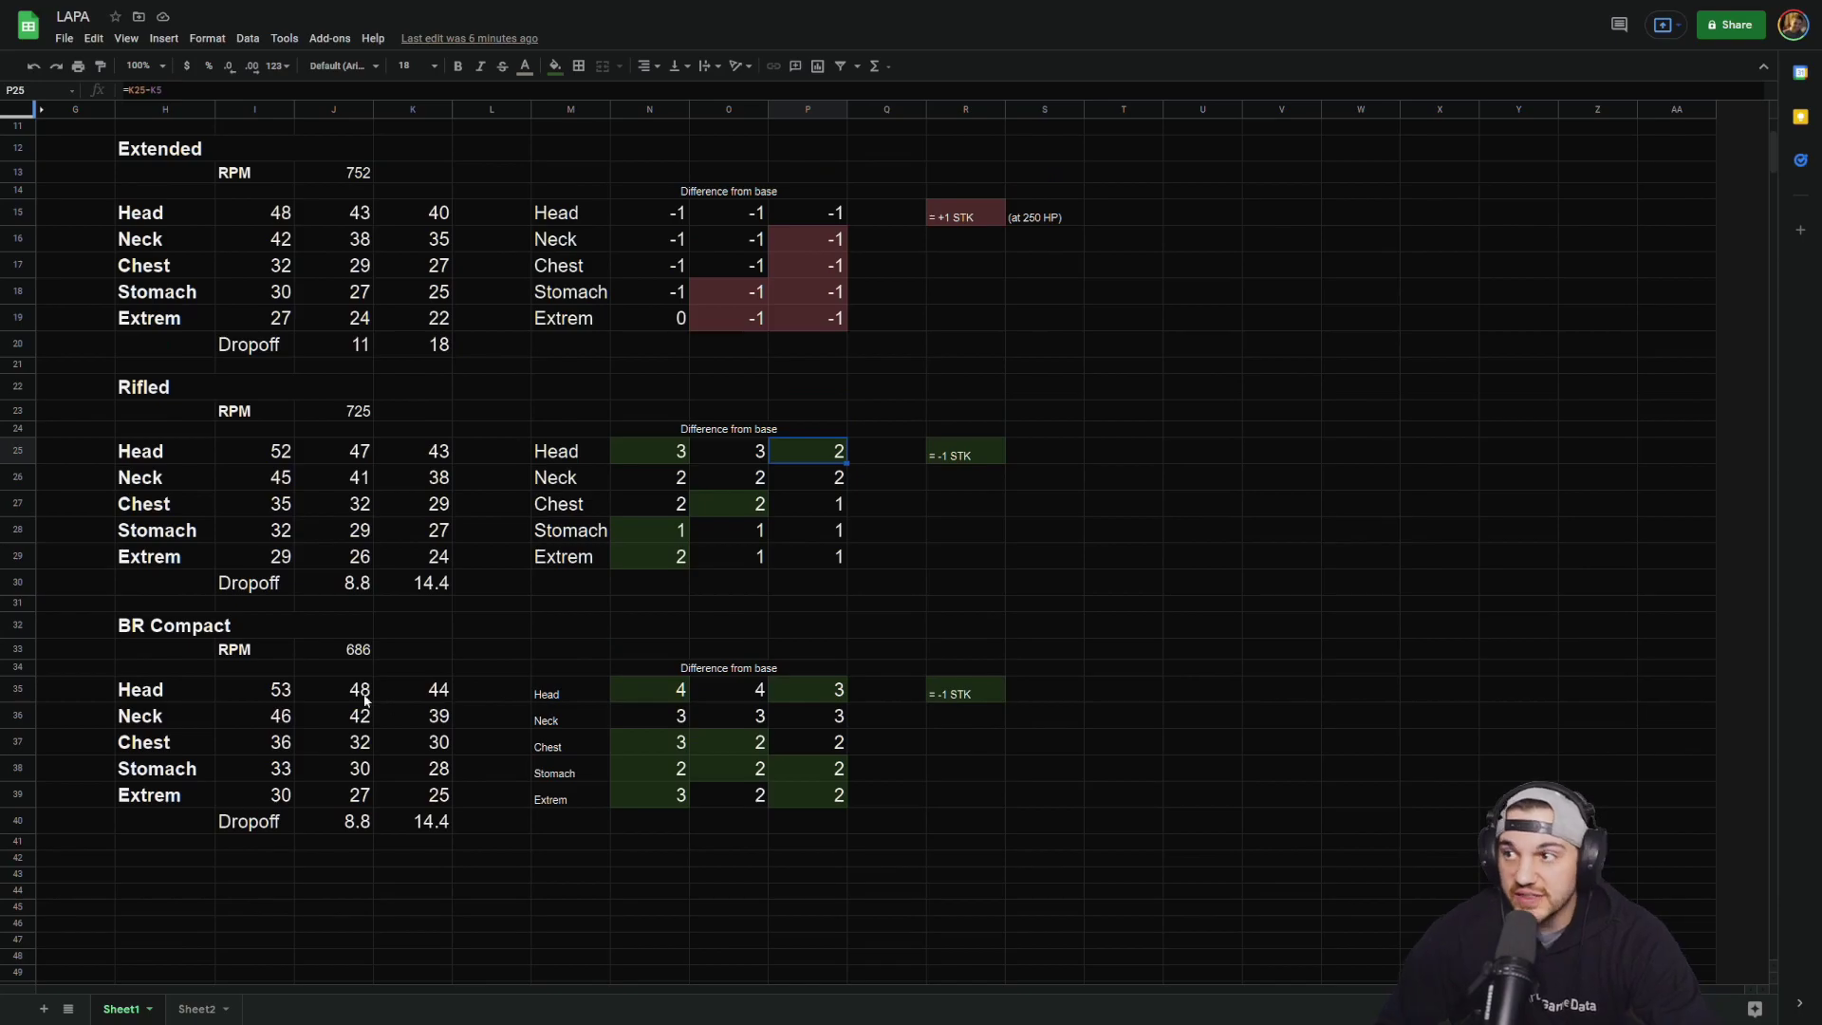
left_click(194, 628)
left_click(318, 652)
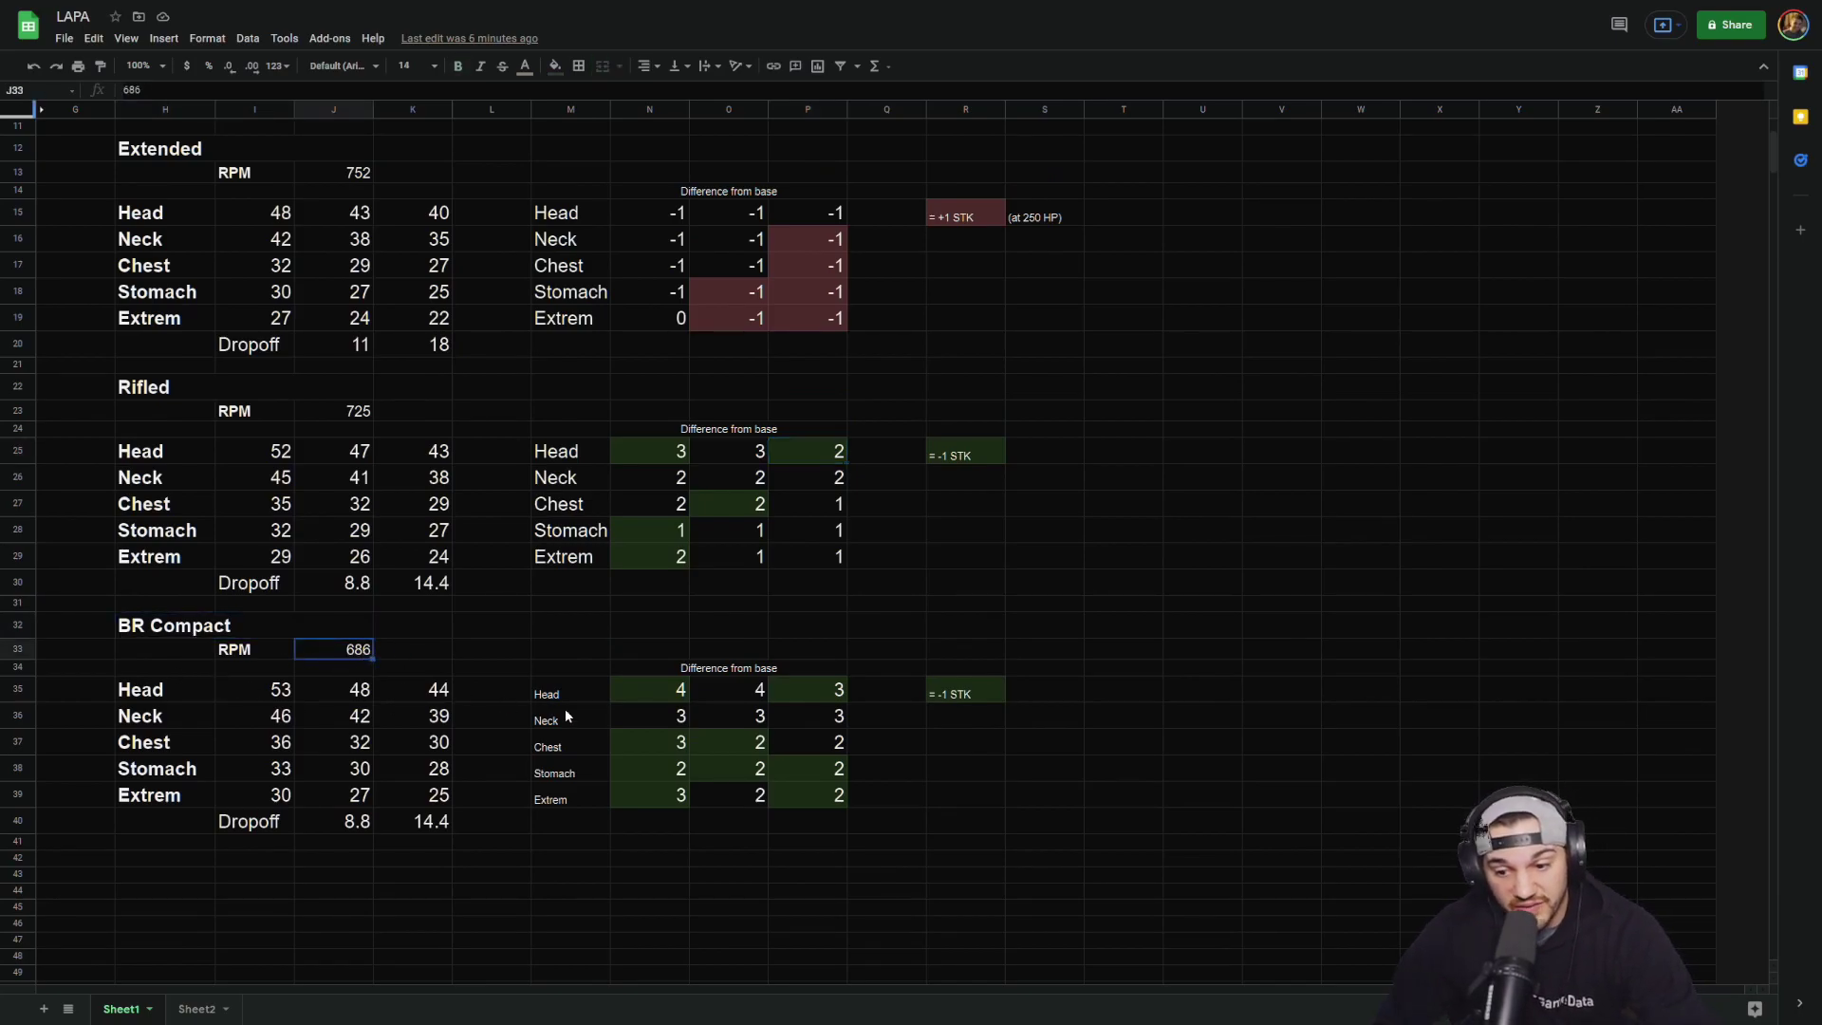
left_click_drag(669, 693, 830, 806)
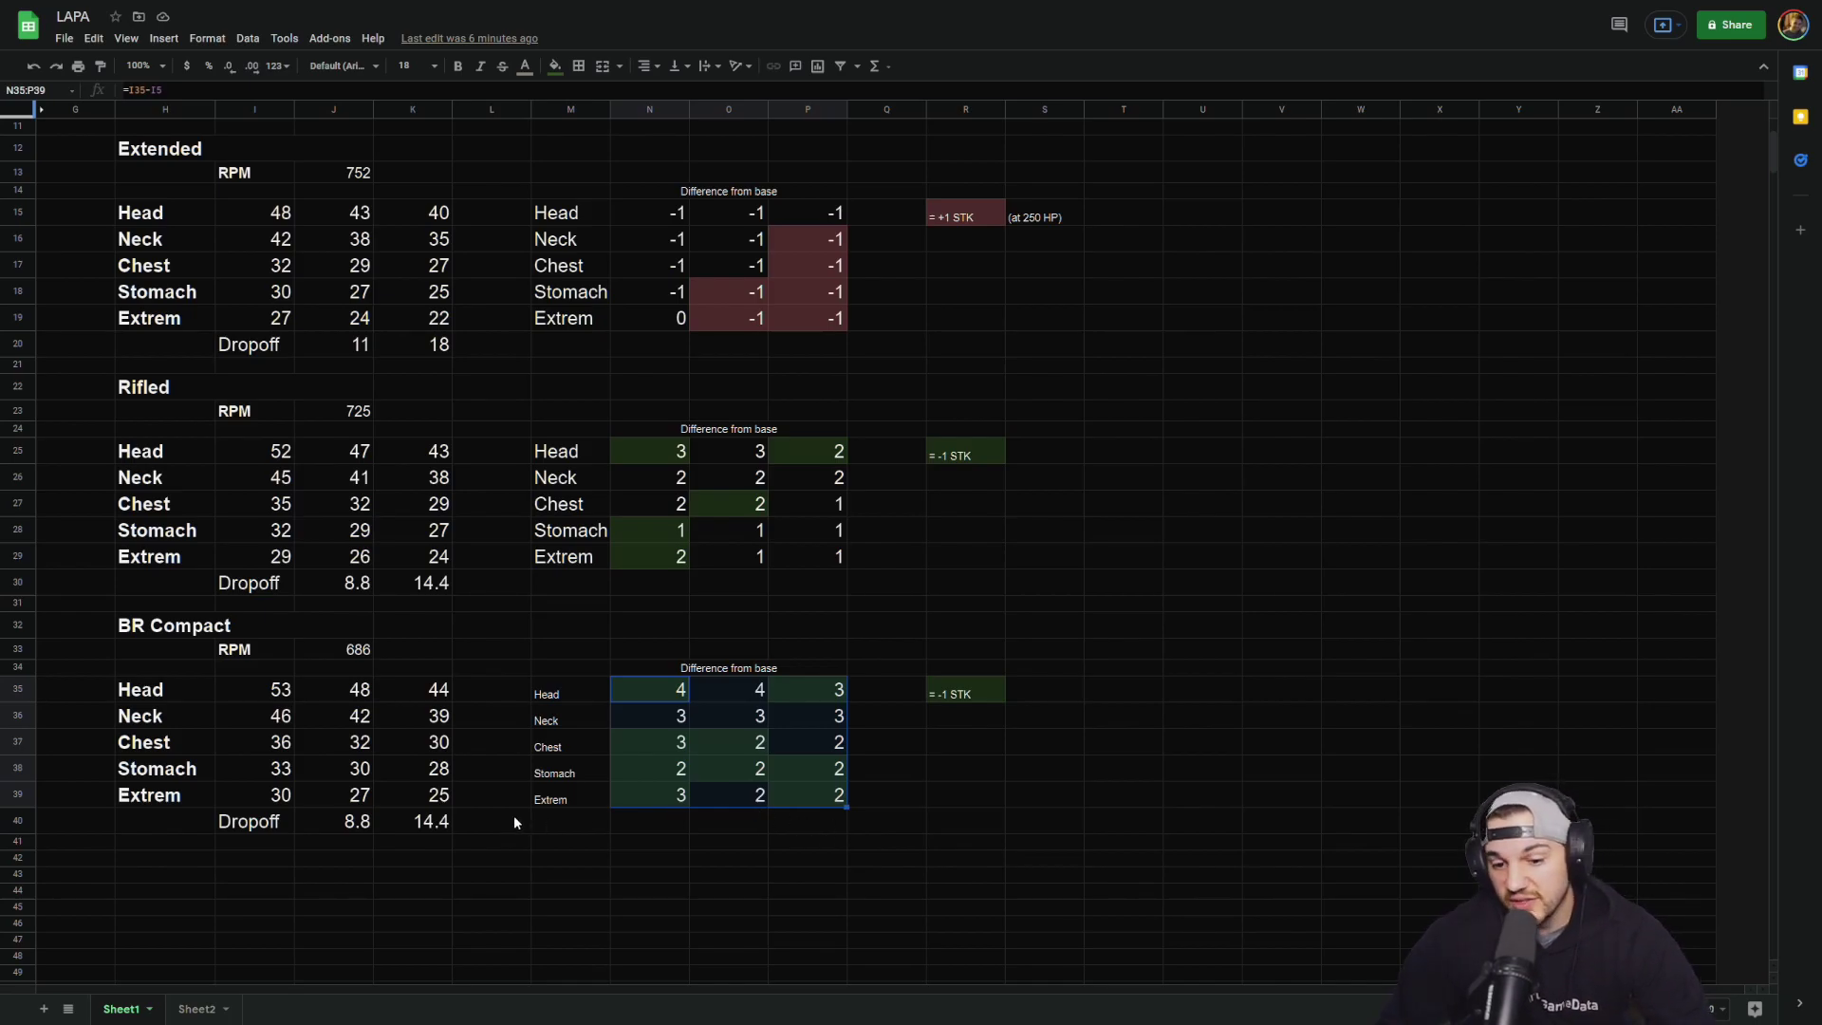
left_click(615, 655)
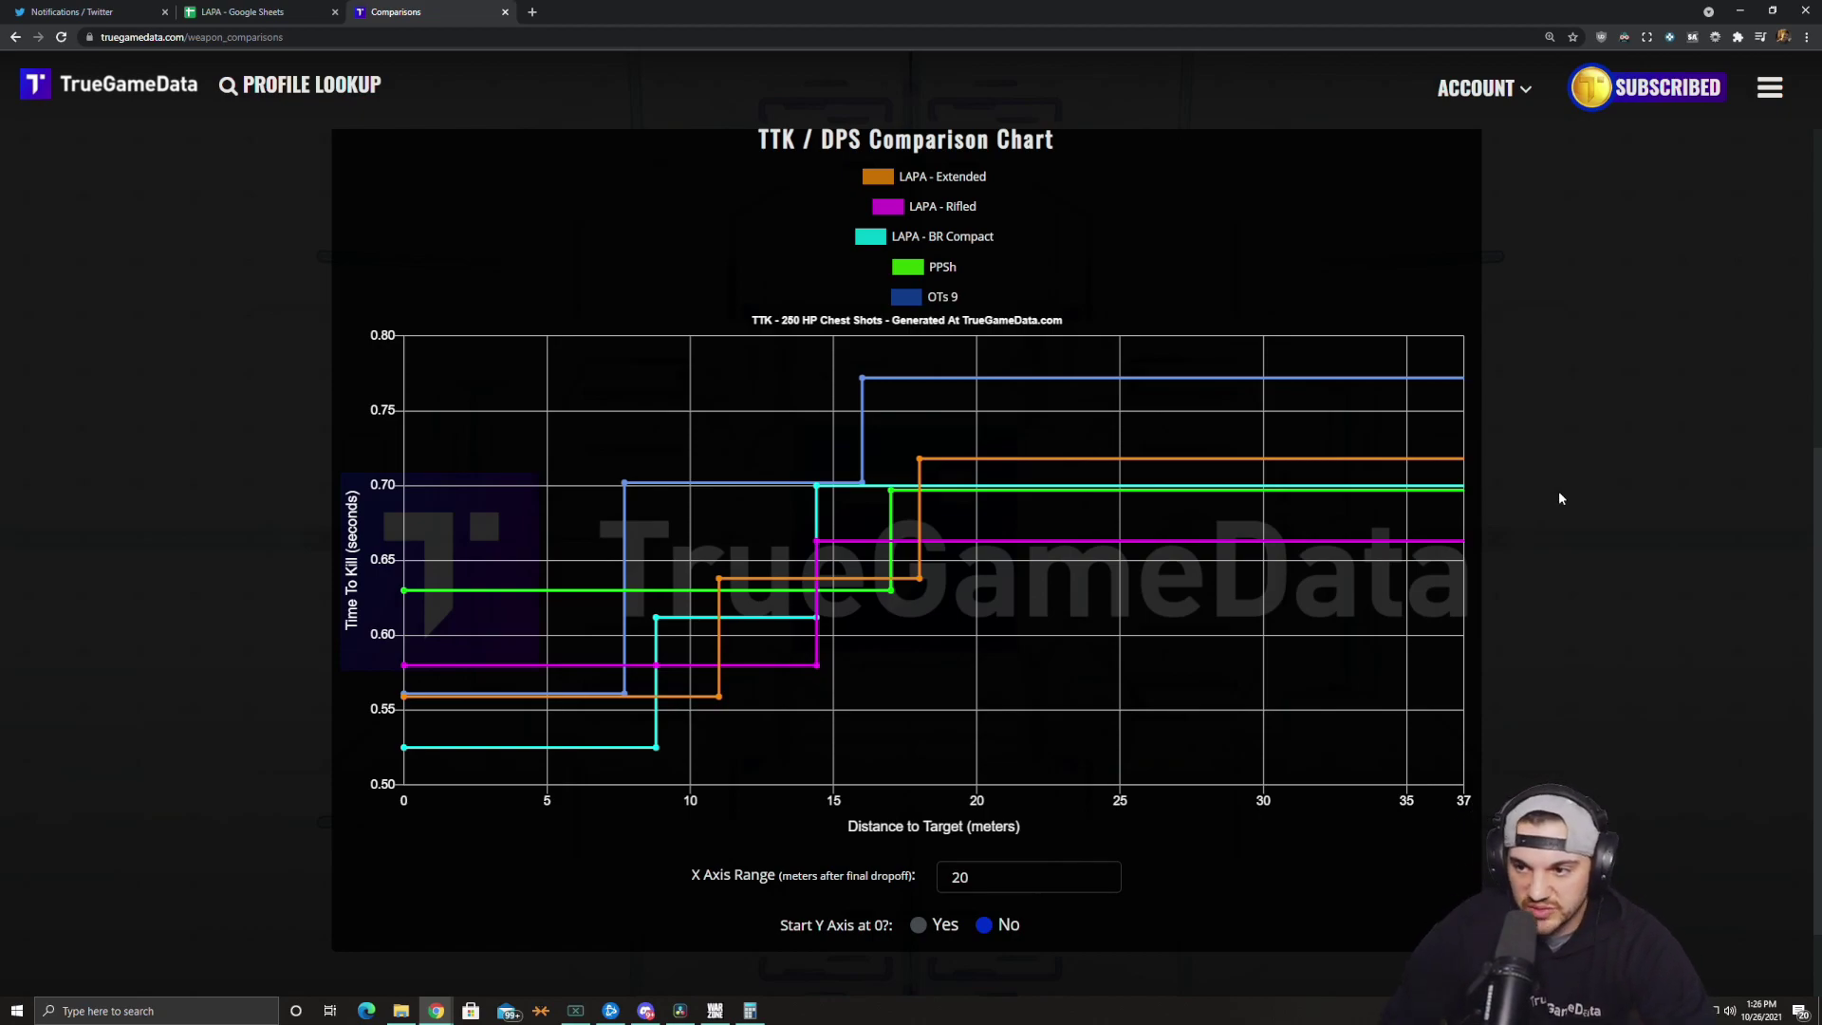
On TrueGameData's weapon comparison page, turn off the Dark Reader extension so the TTK chart shows its original colors
scroll(1077, 443, "up", 1)
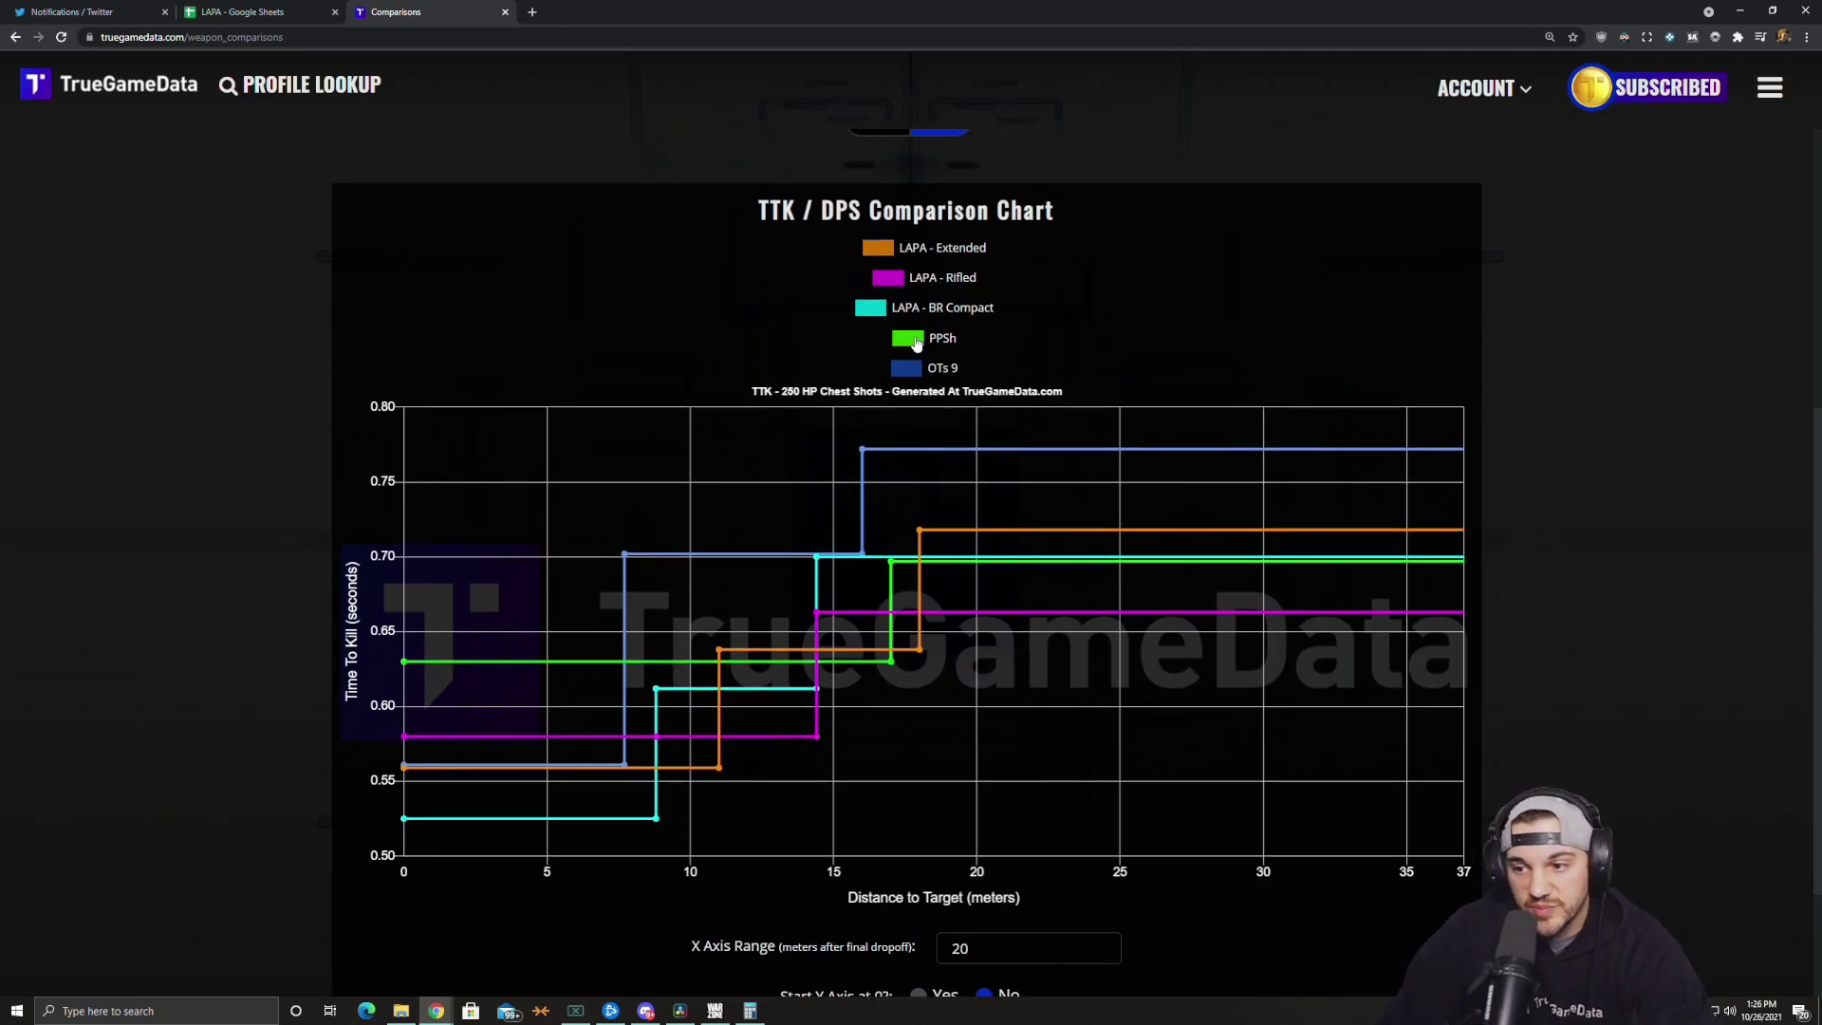
left_click(1624, 38)
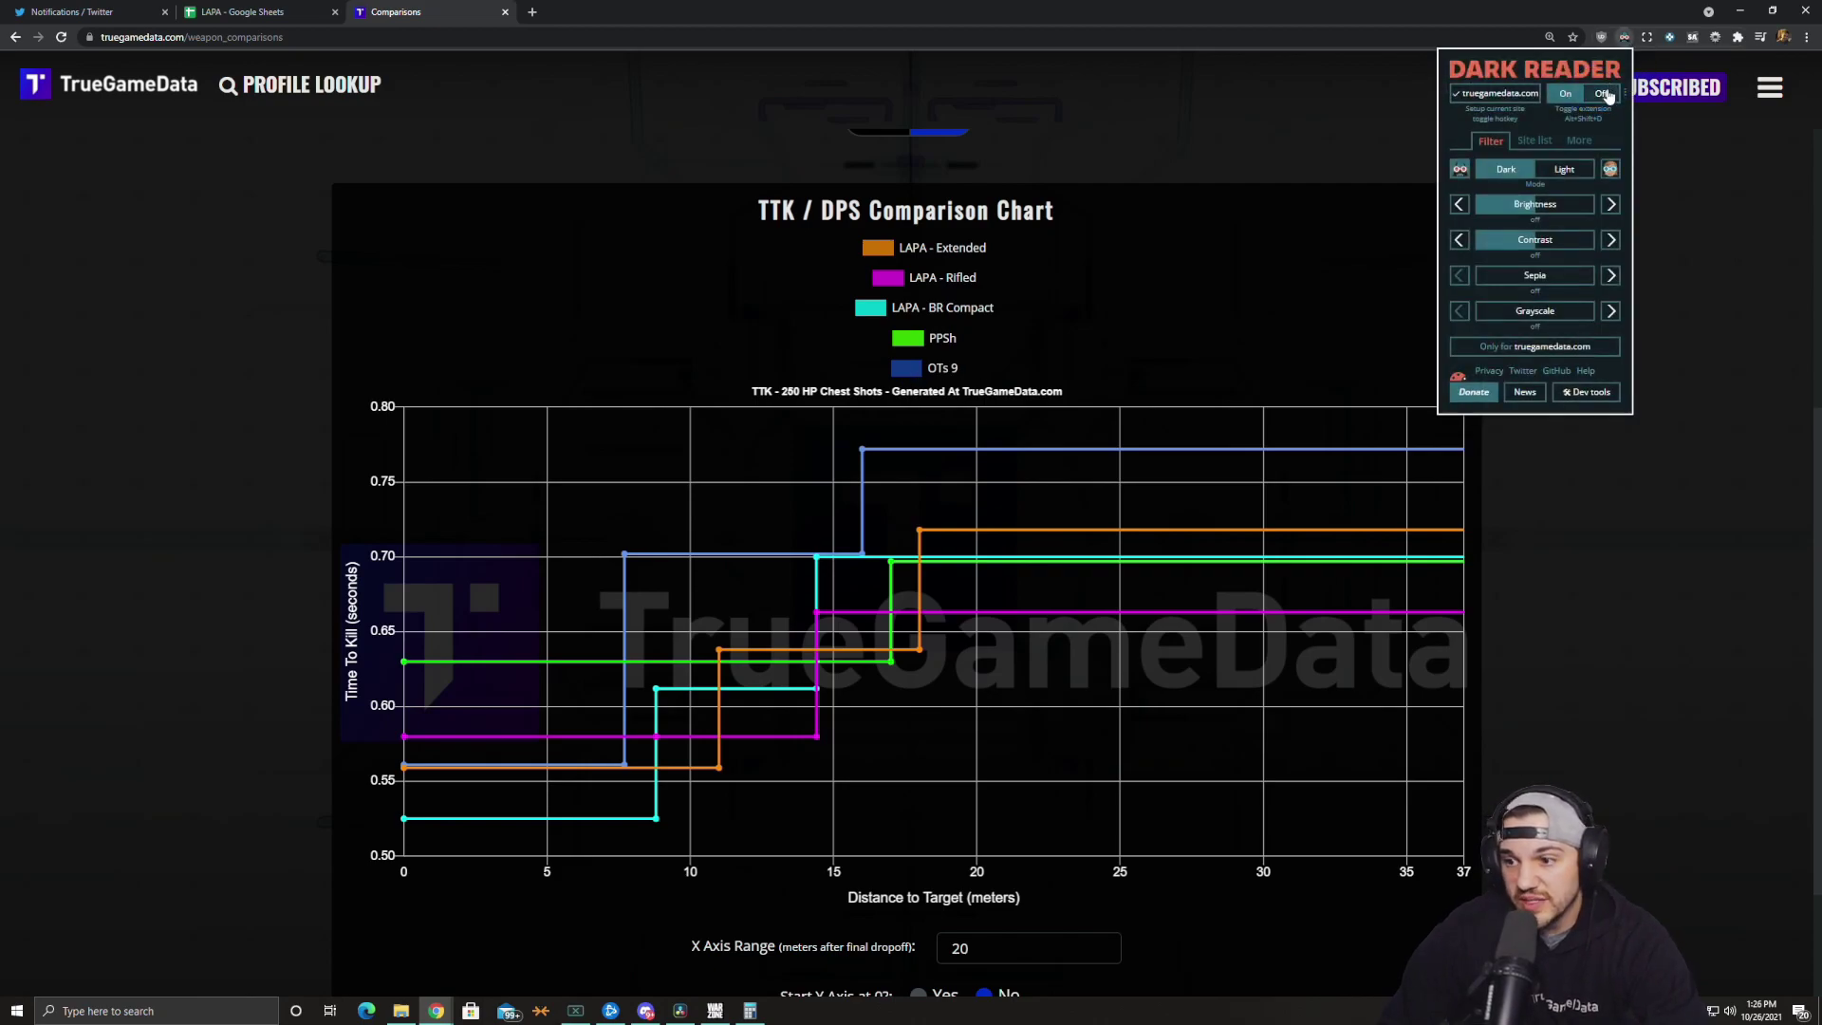
left_click(1601, 91)
left_click(1741, 429)
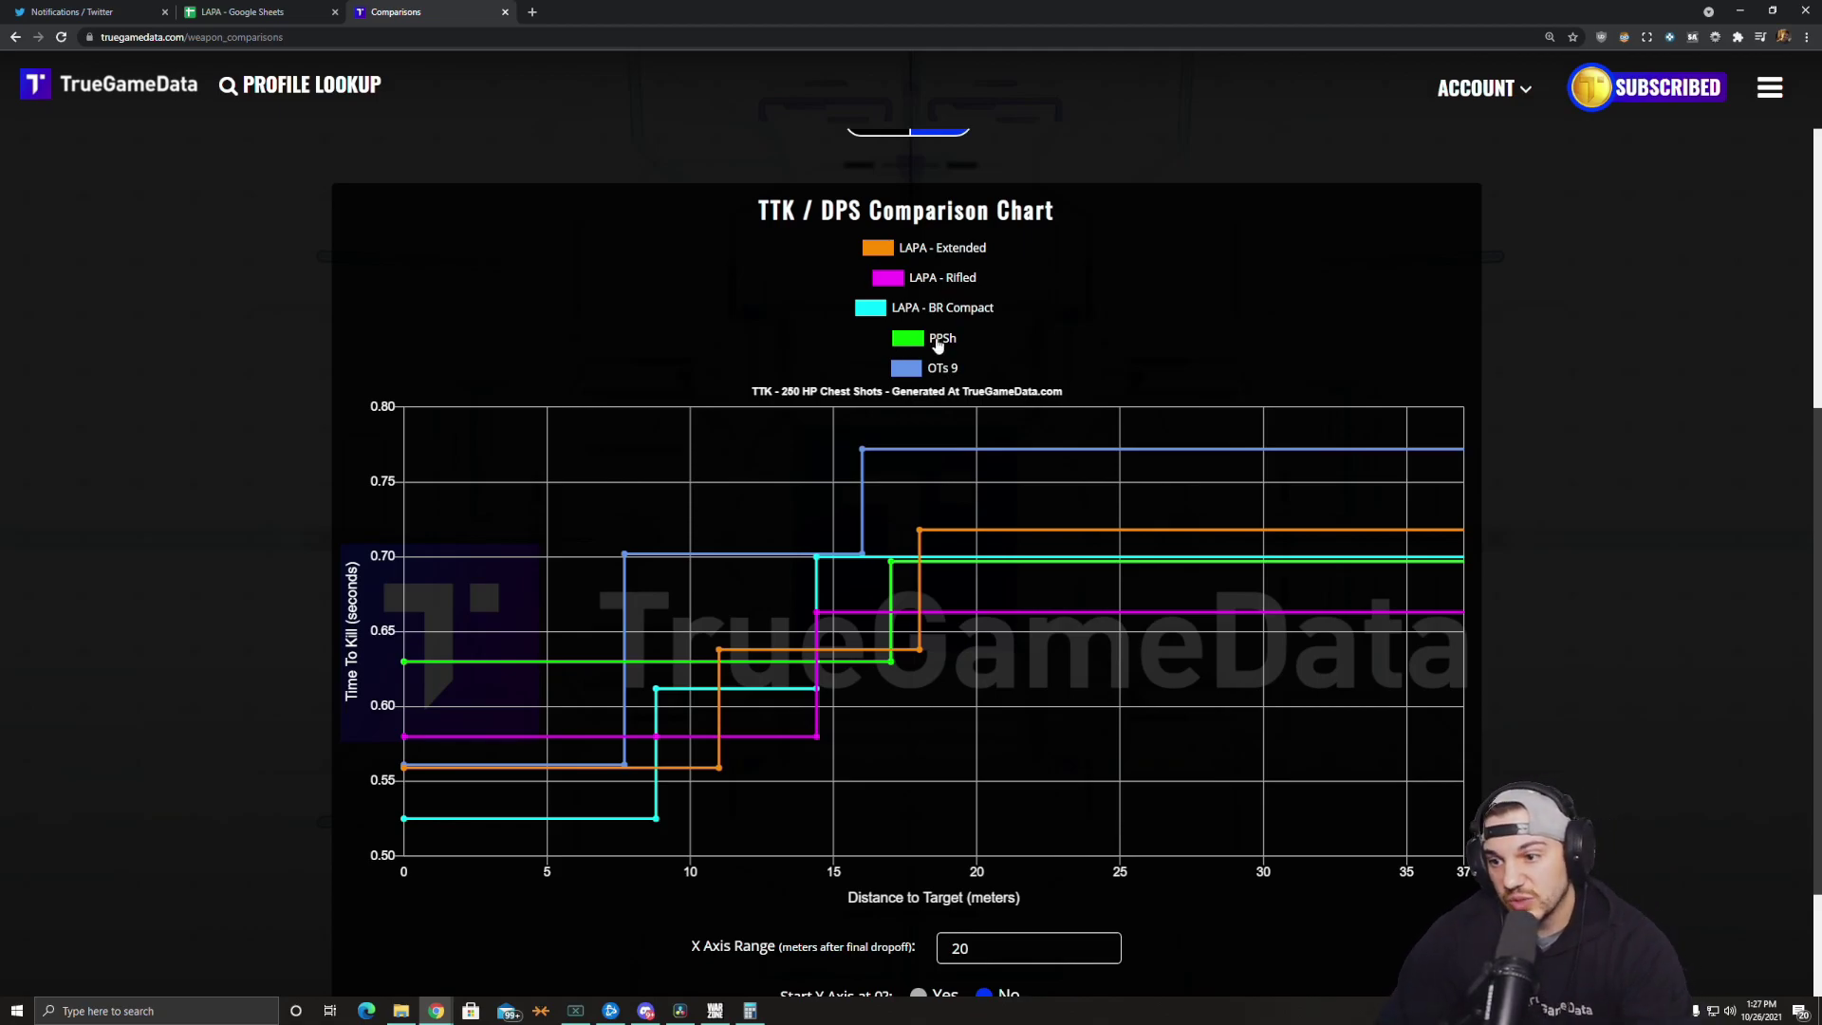
Review the comparison's target health, shot location and delay settings, and inspect the LAPA - BR Compact time to kill at 0 meters
scroll(897, 356, "up", 3)
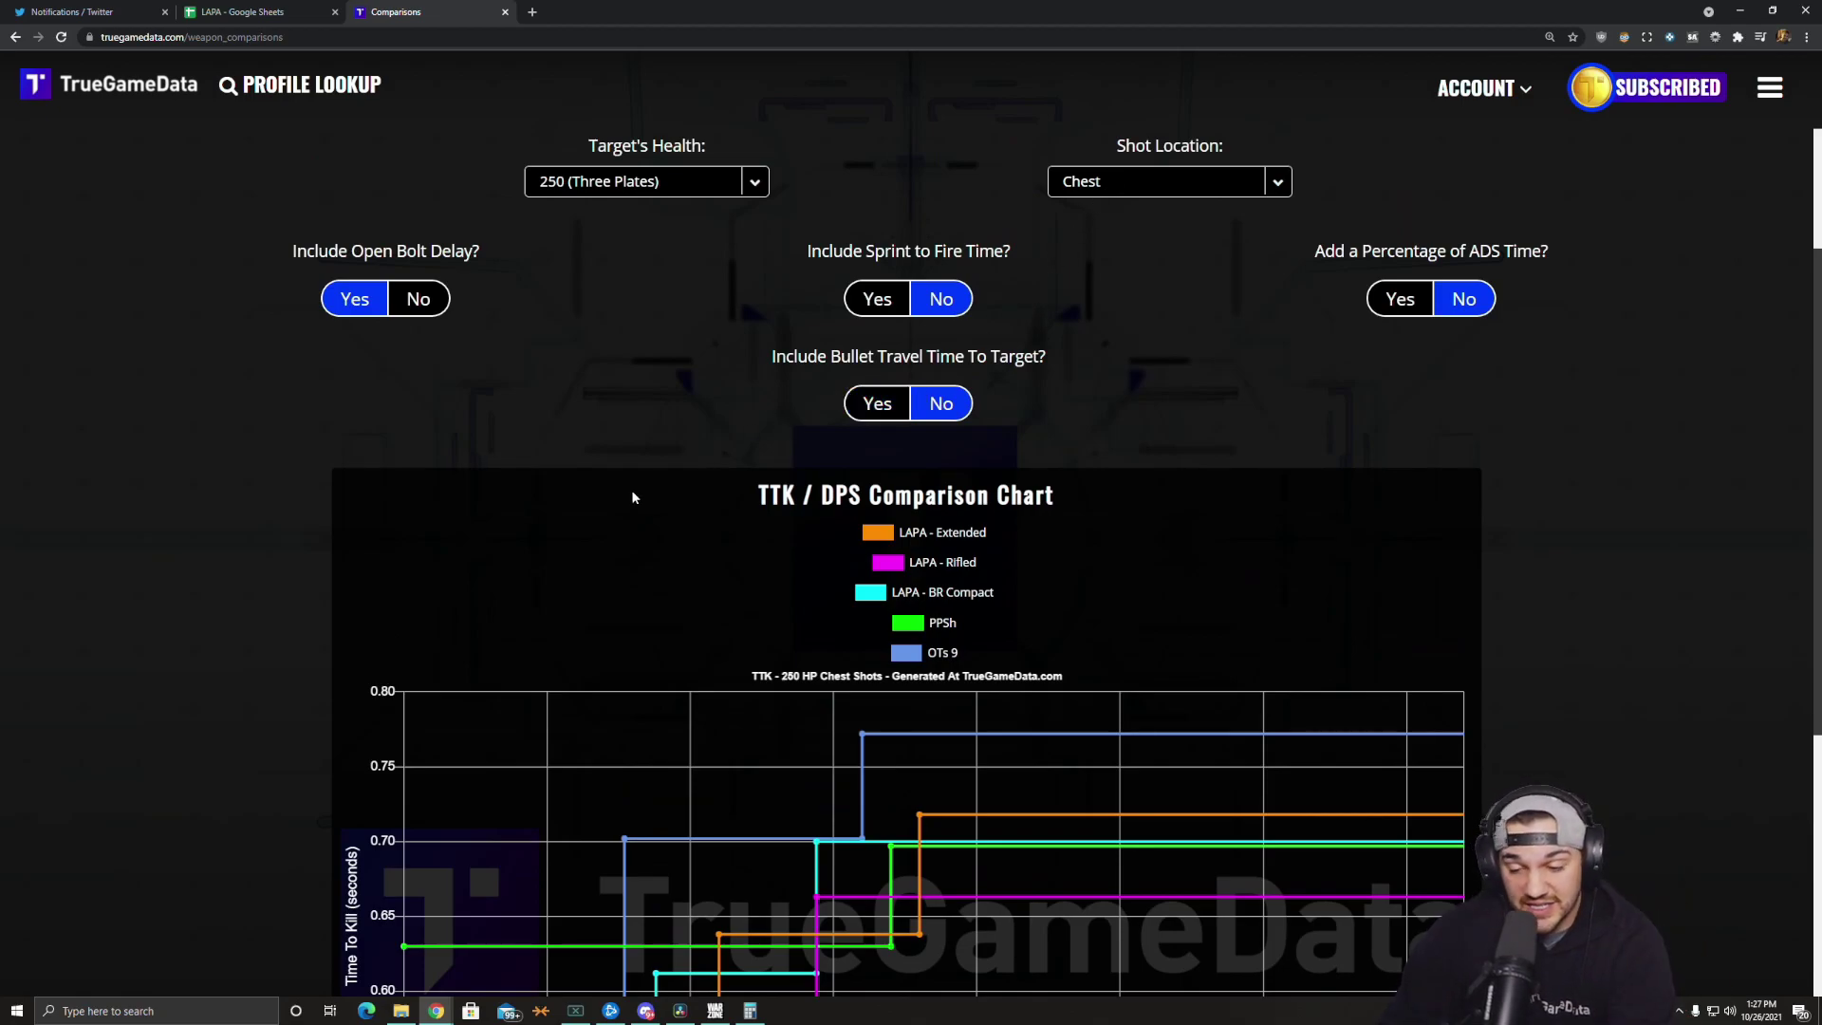
scroll(632, 496, "down", 3)
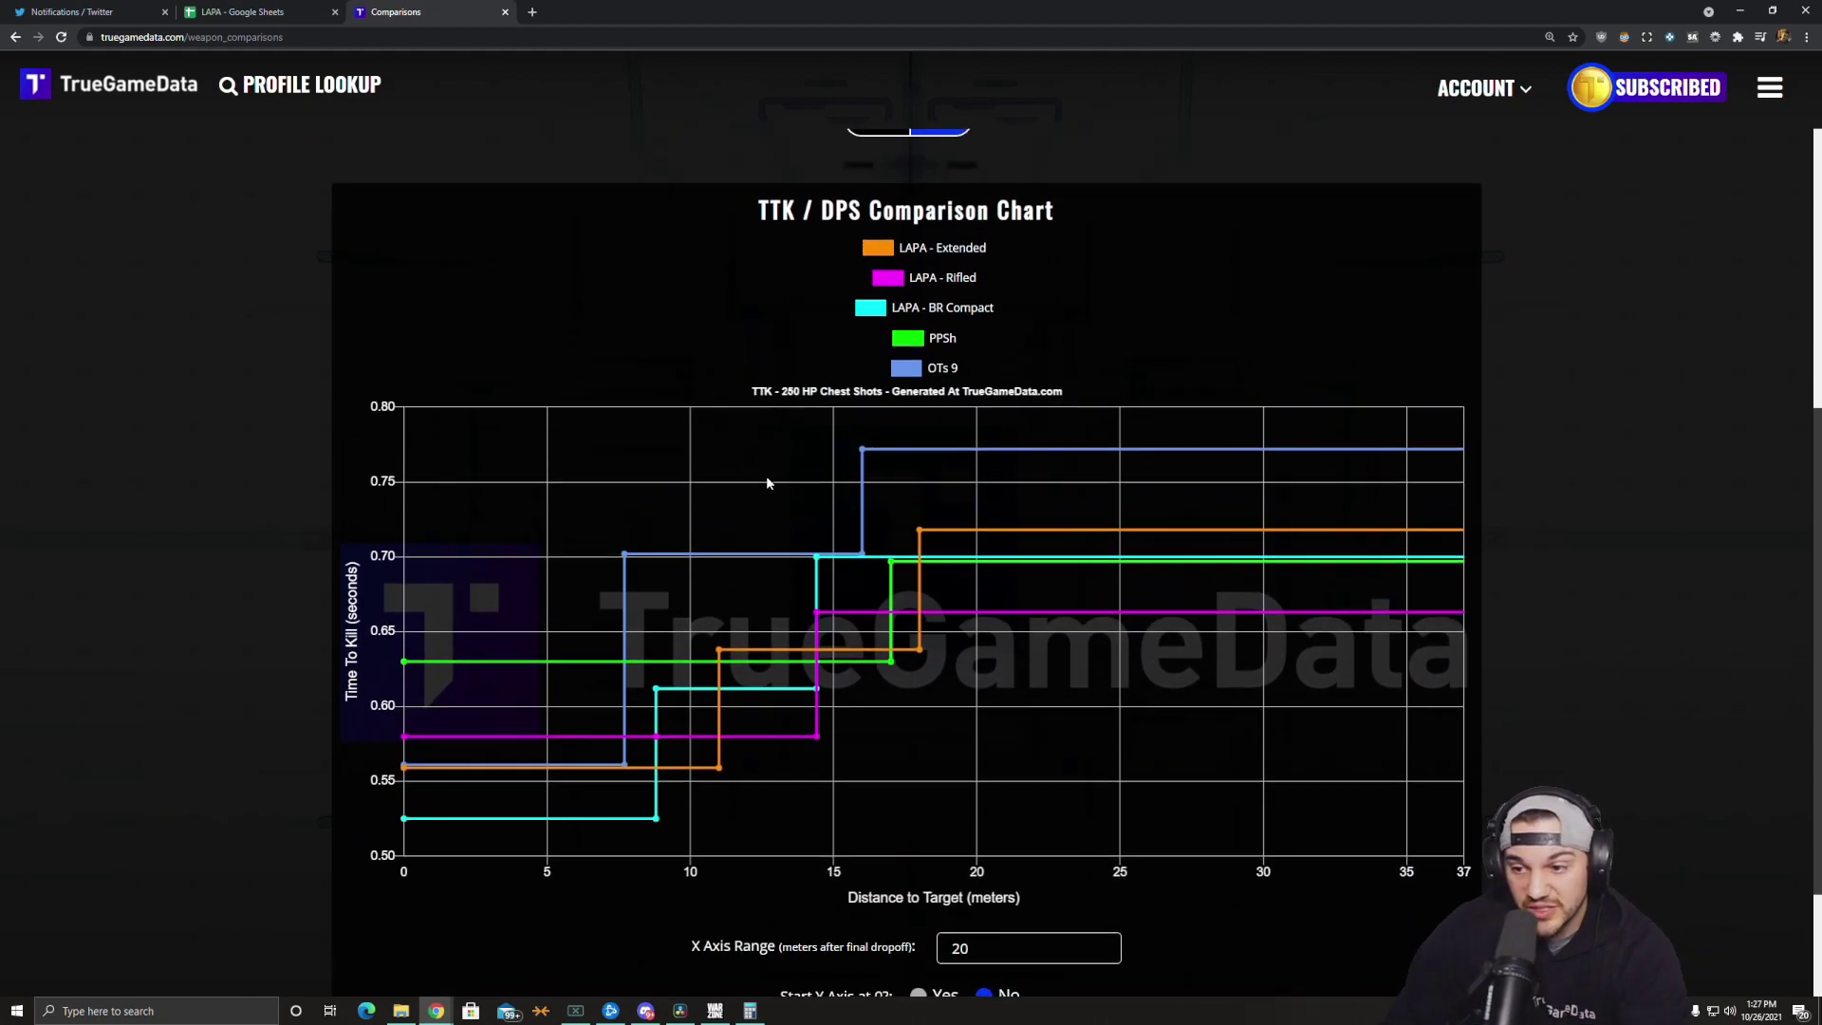
mouse_move(404, 822)
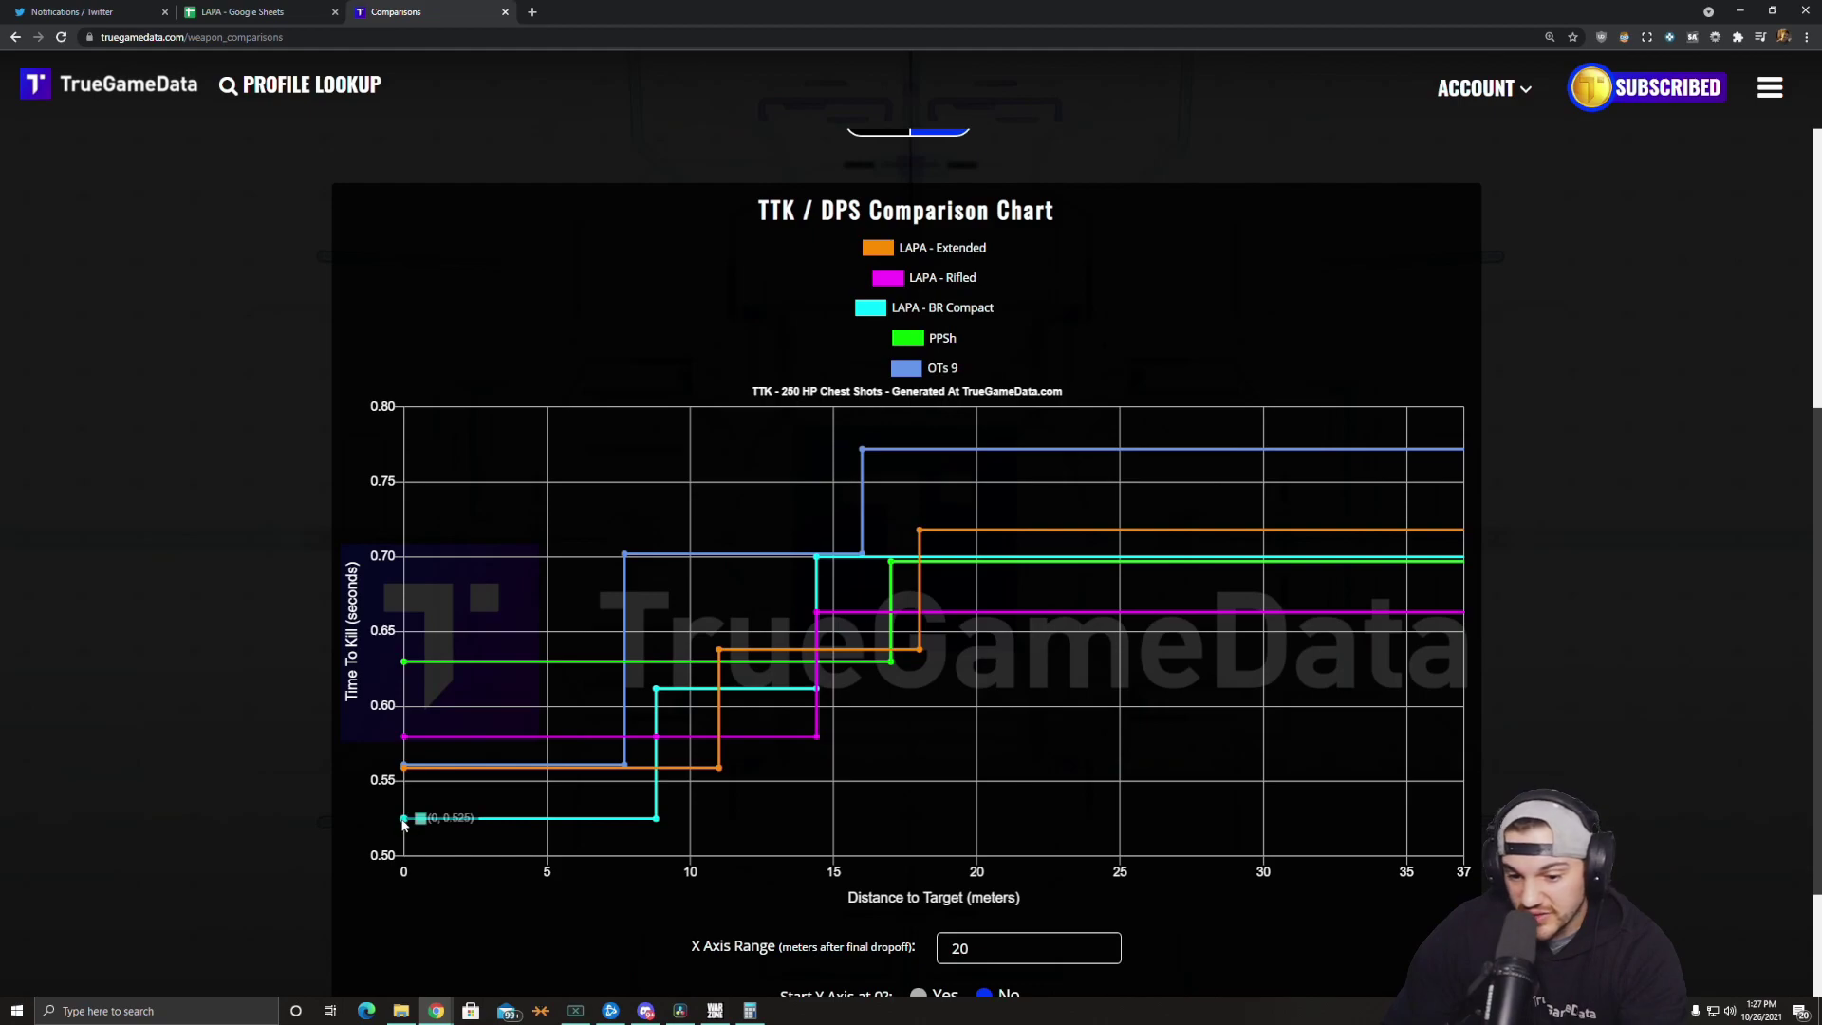